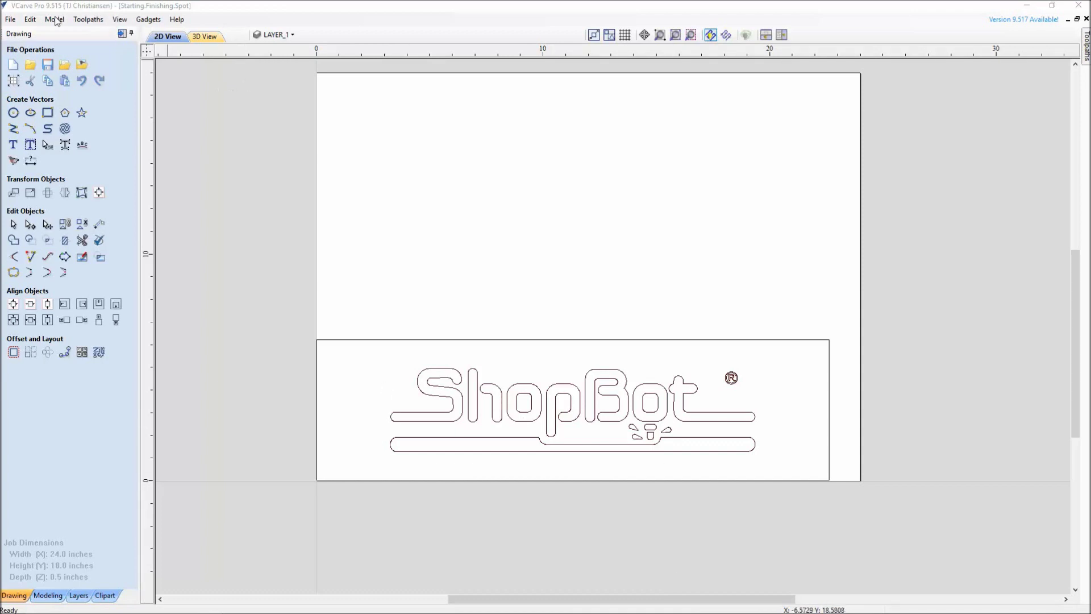
Review the job size, Z zero and datum settings in the job setup and accept them as they are.
left_click(12, 82)
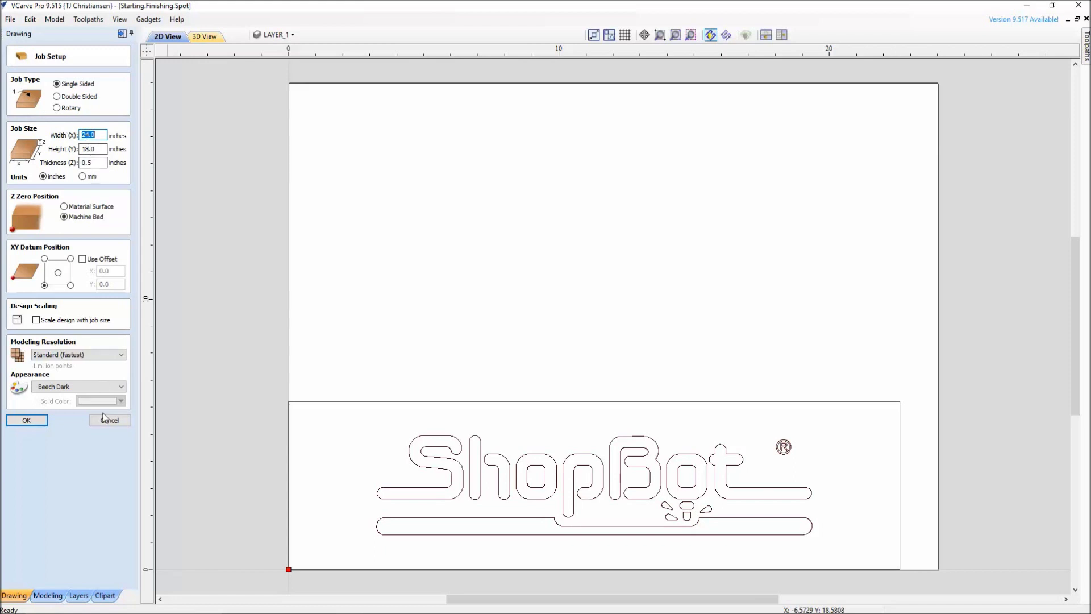
left_click(26, 420)
scroll(334, 401, "down", 2)
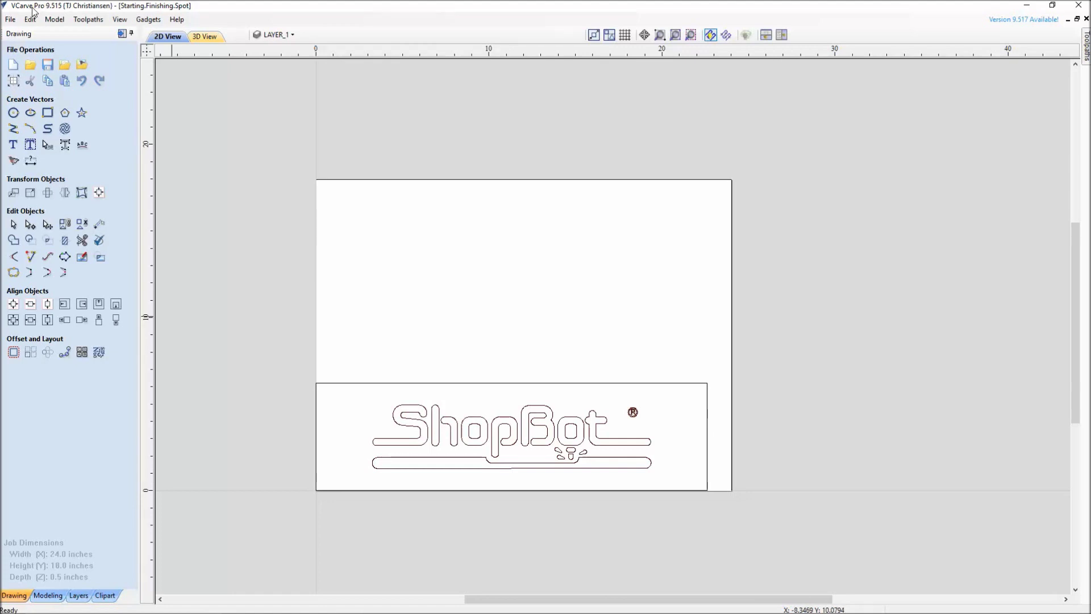
Set the toolpath material setup's home/start position to X 12 and Y 12 inches.
left_click(121, 35)
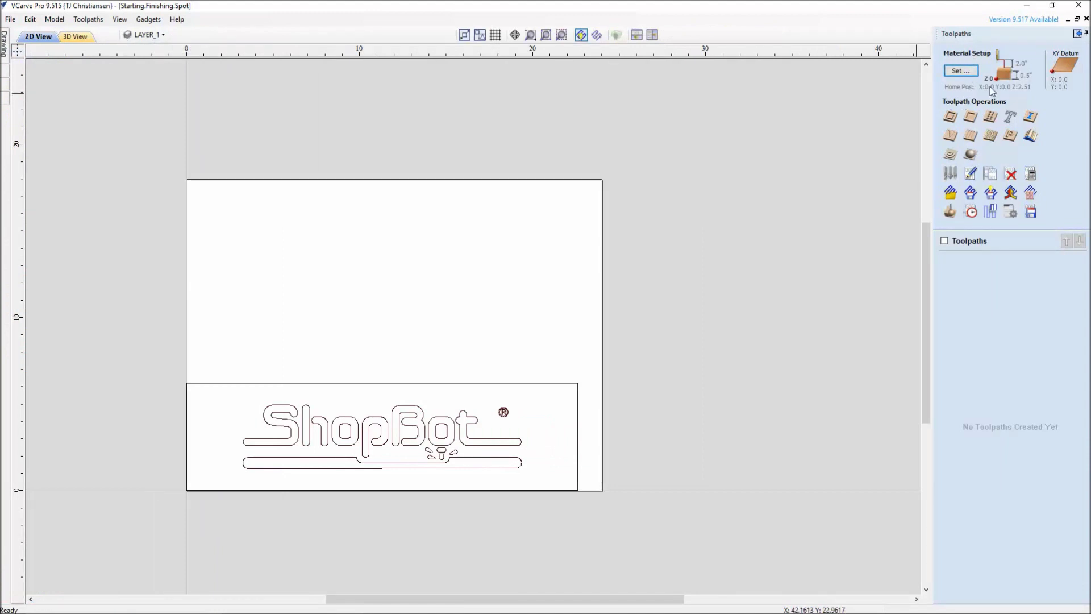
left_click(960, 72)
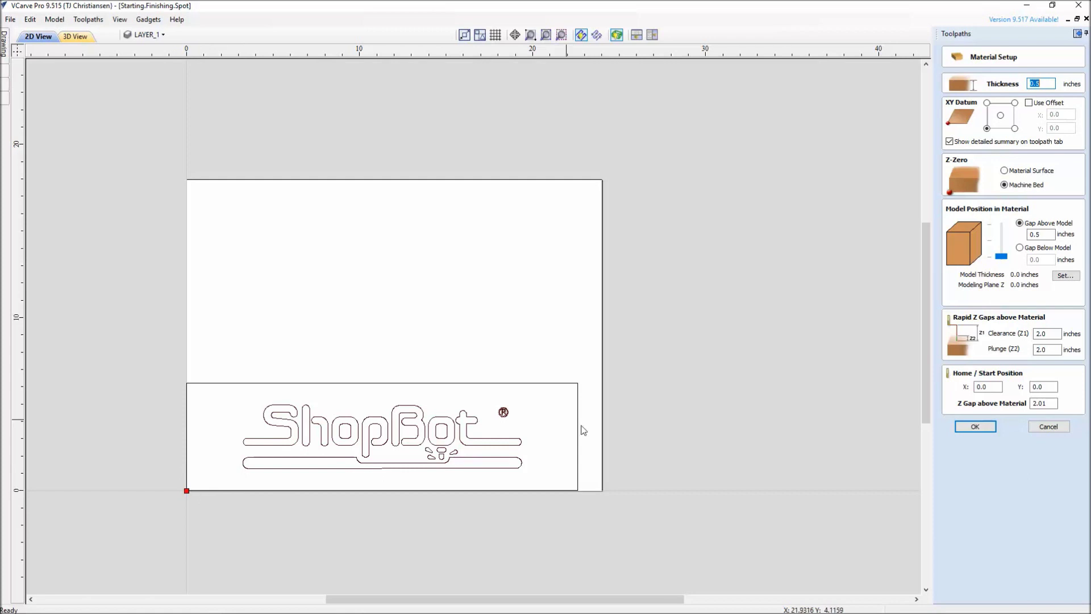
middle_click_drag(530, 402, 597, 349)
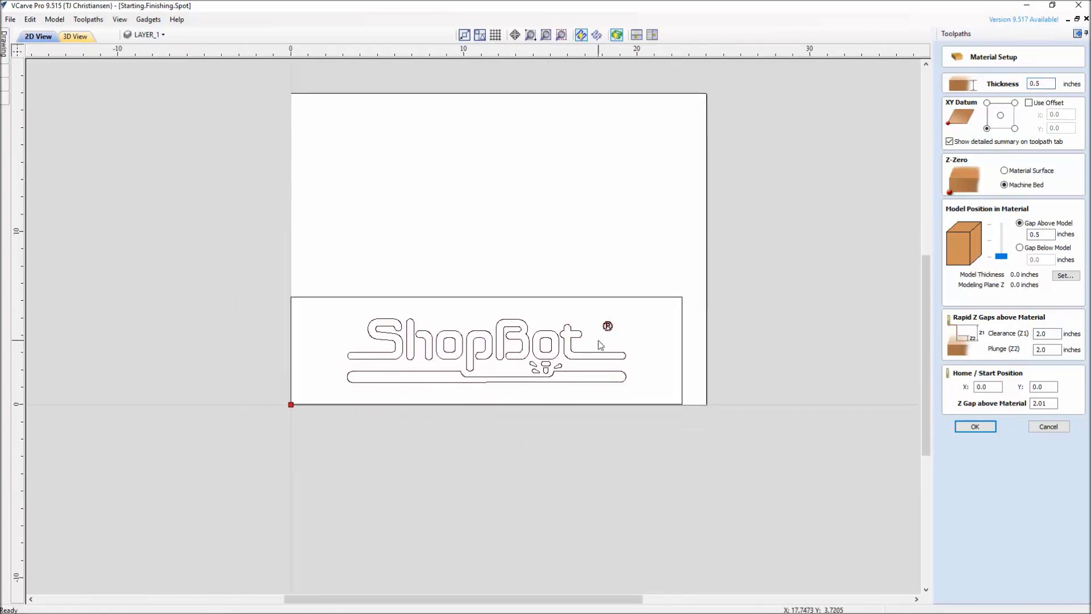
scroll(598, 344, "up", 1)
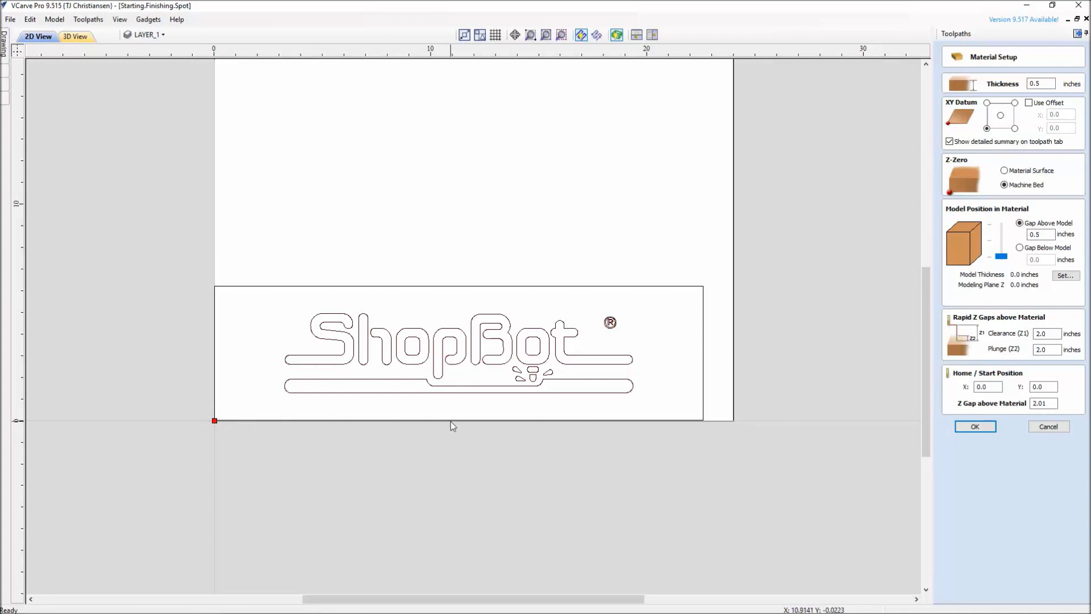
middle_click_drag(469, 237, 469, 373)
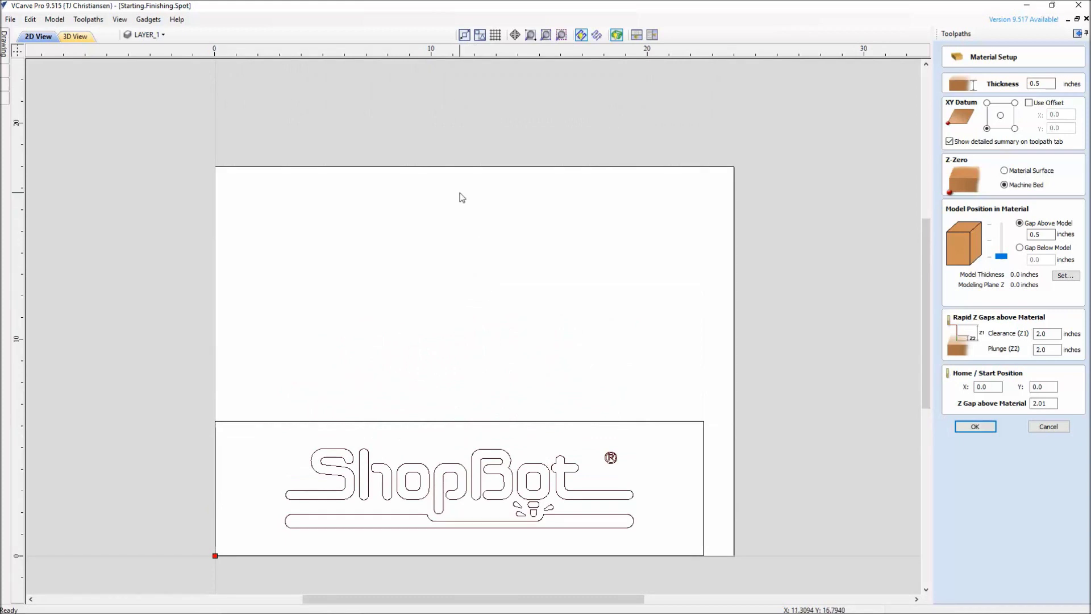
scroll(460, 228, "down", 3)
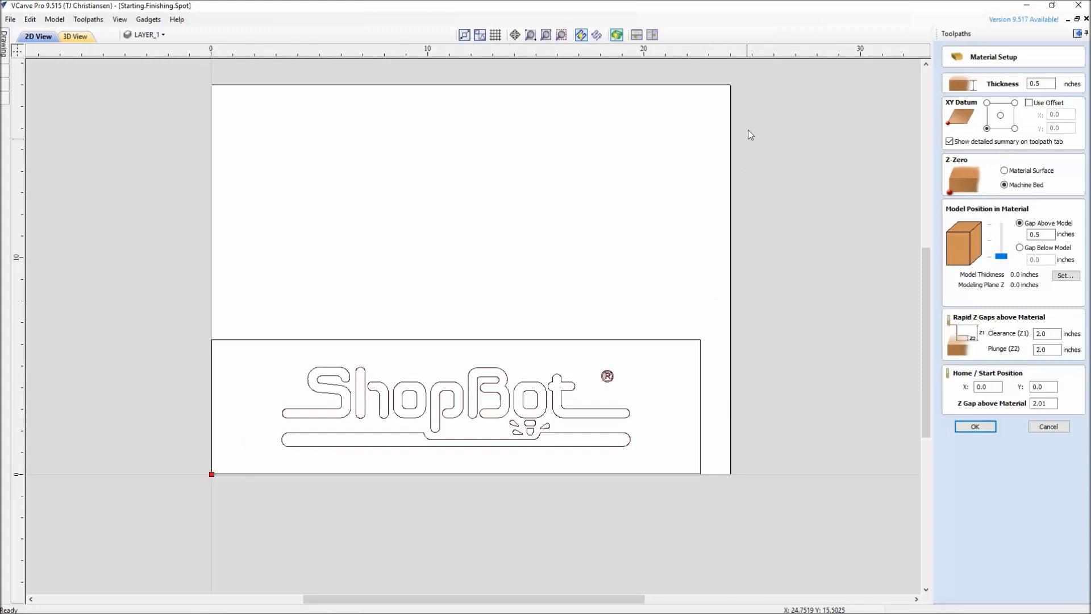
double_click(983, 386)
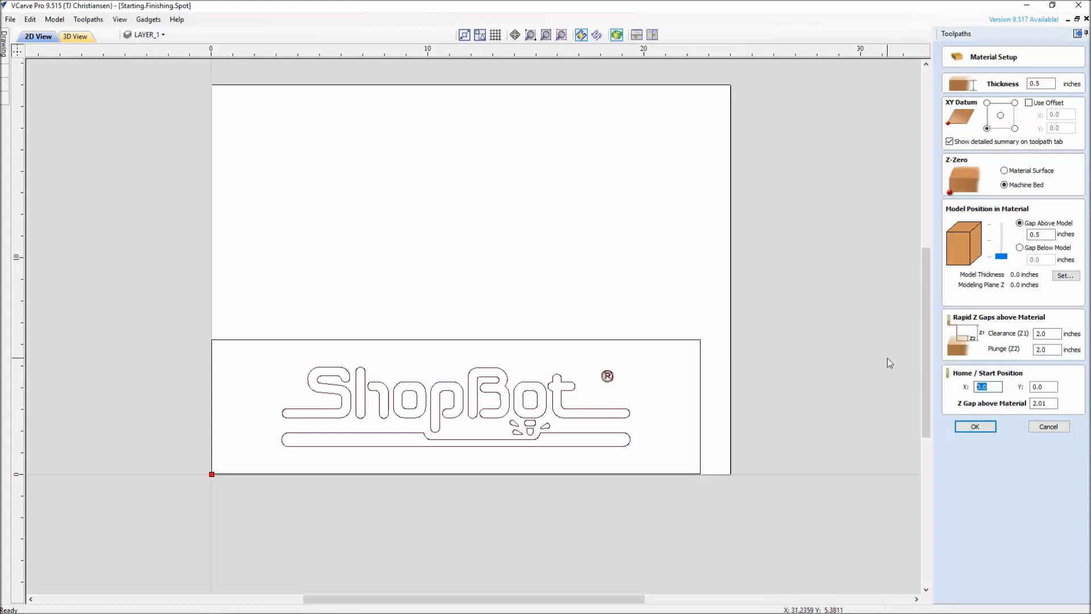
type("12")
key("Tab")
type("12")
left_click(974, 429)
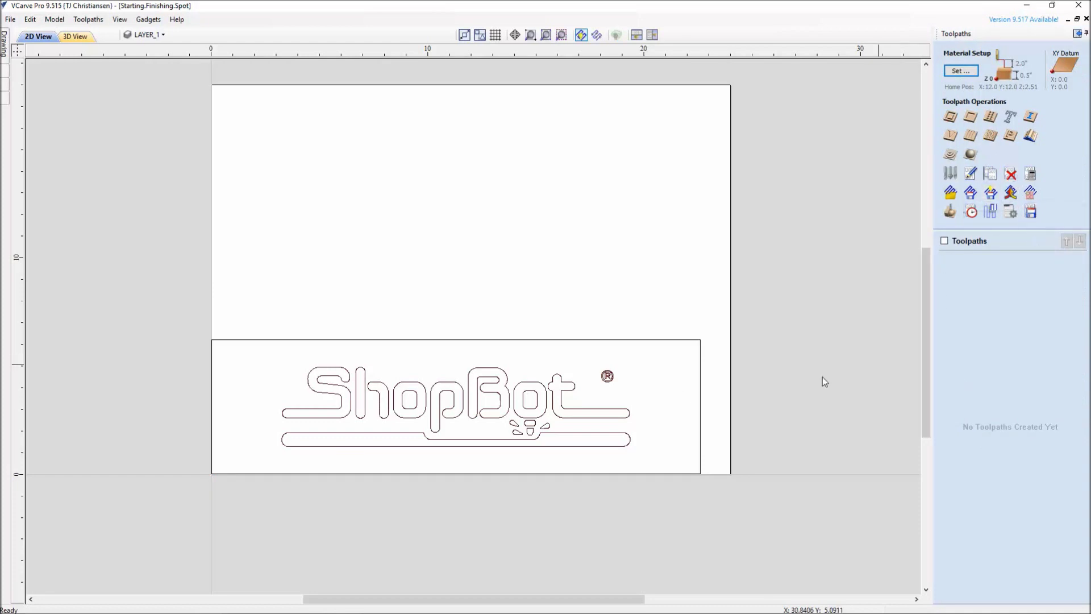
scroll(701, 323, "down", 3)
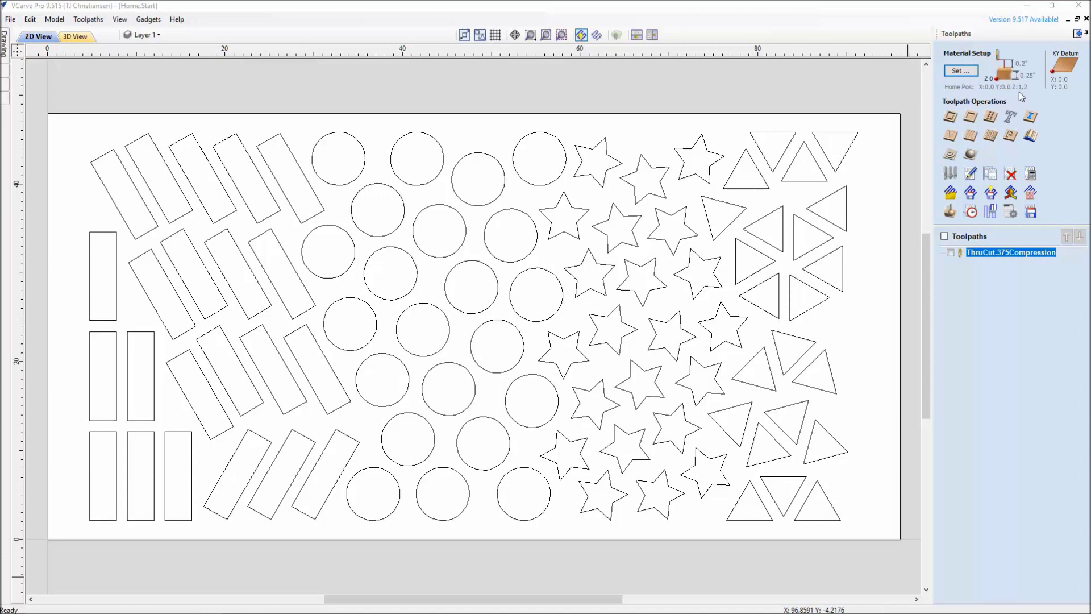
Switch to the ShopBot control console and activate its KeyPad.
left_click(1027, 6)
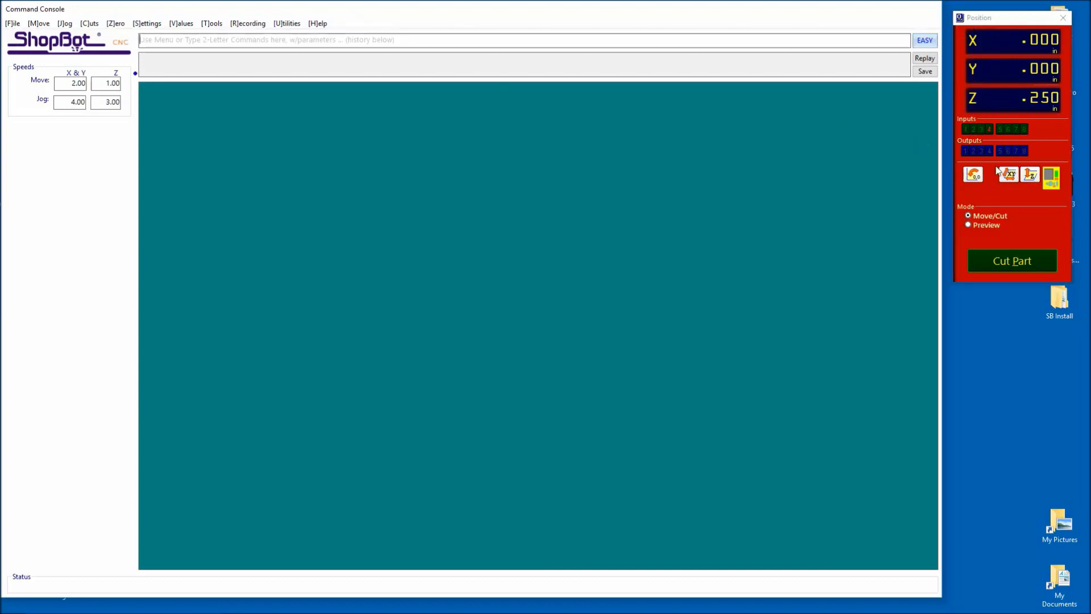
left_click(1053, 180)
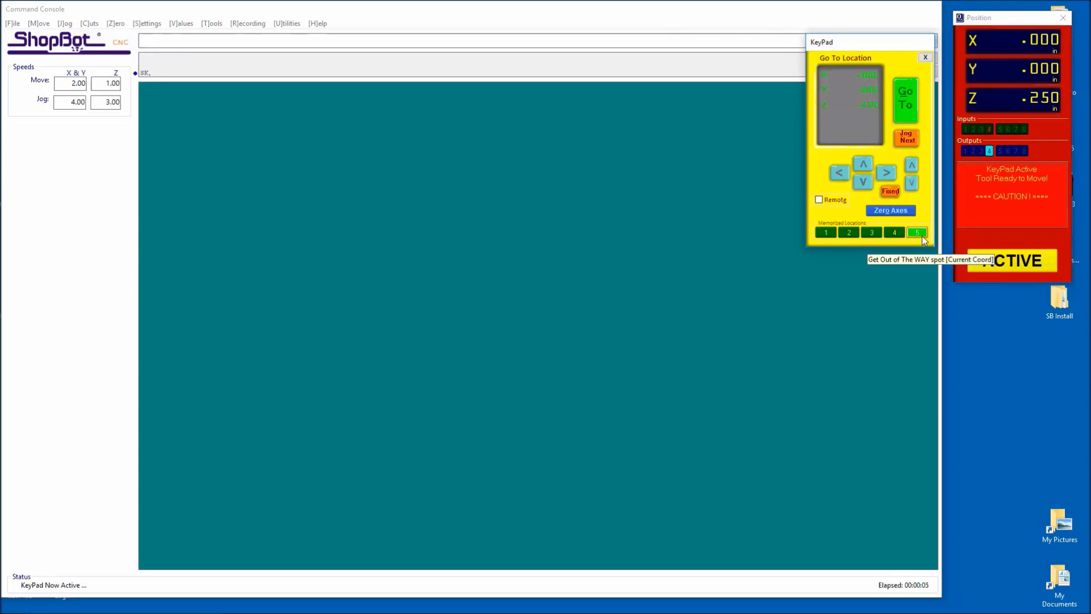
right_click(826, 233)
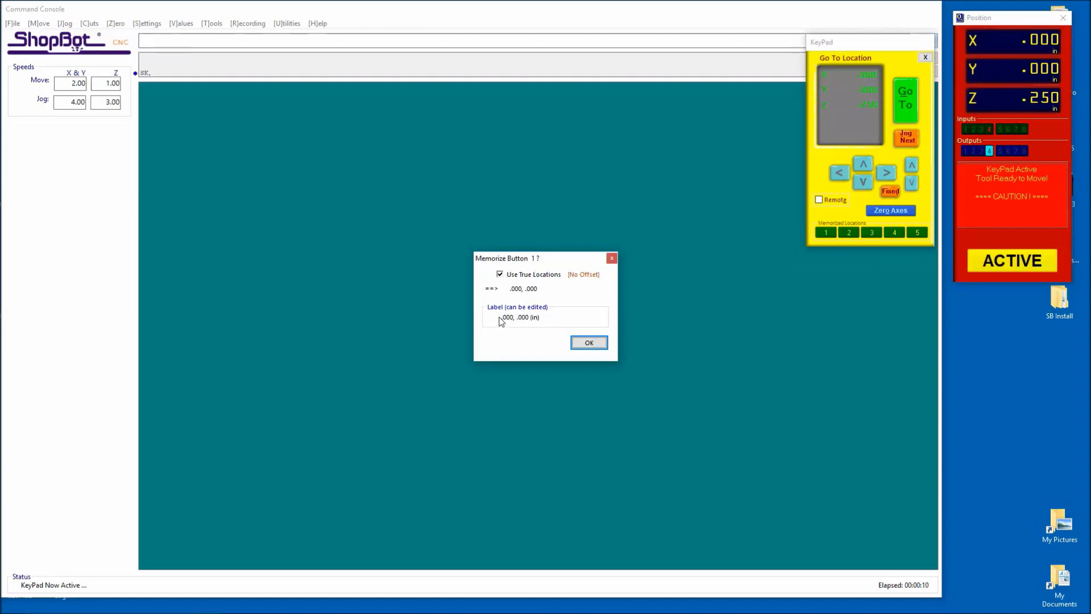
left_click_drag(547, 318, 500, 316)
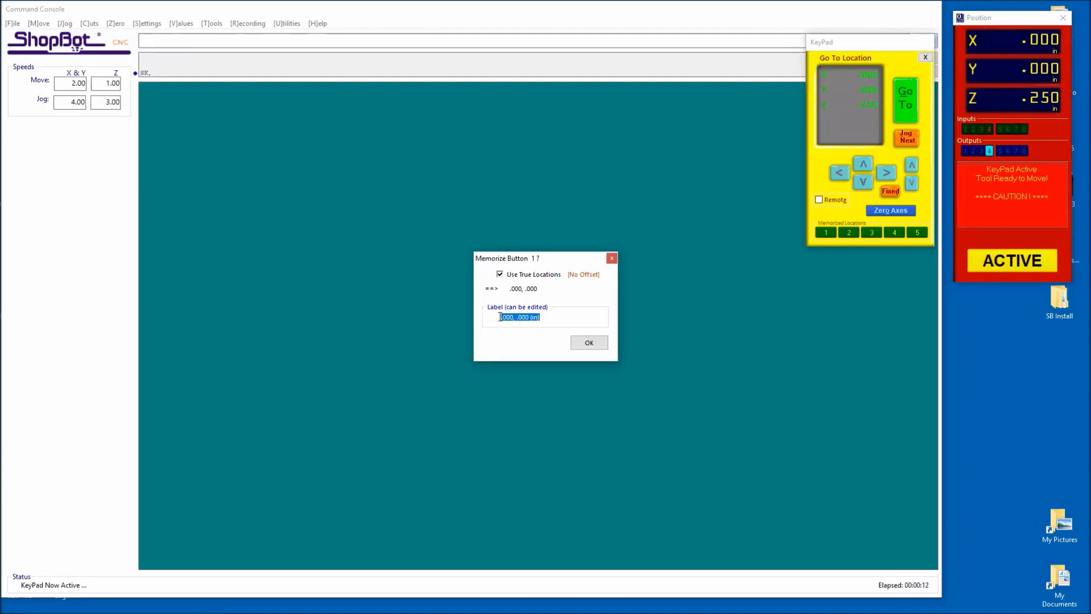
left_click(611, 259)
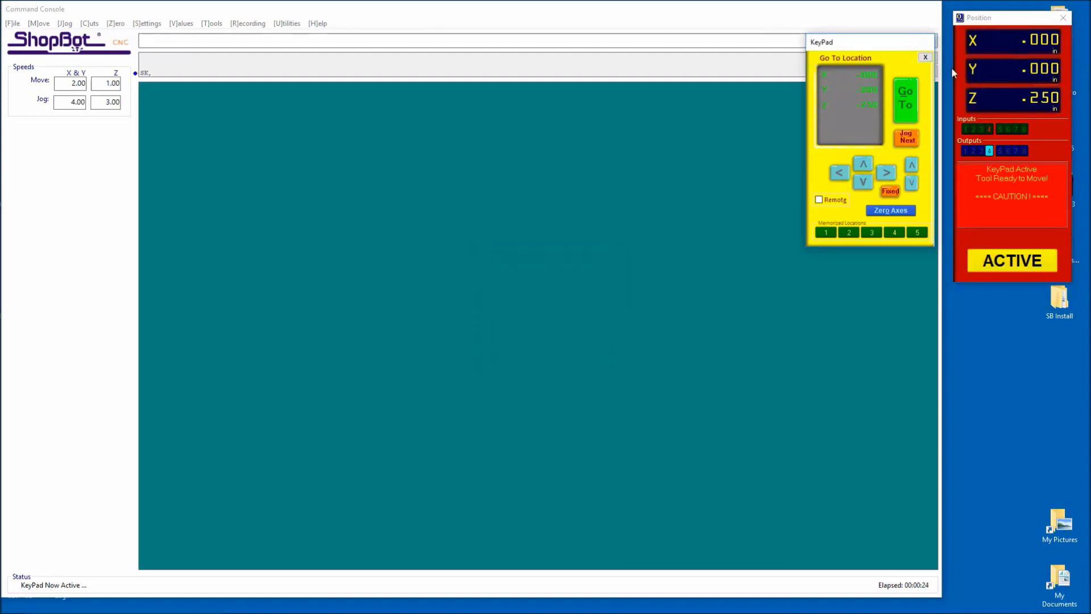
Send the tool to X 24, Y 18 inches with the KeyPad's Go To function.
left_click(853, 89)
type("14")
left_click(905, 105)
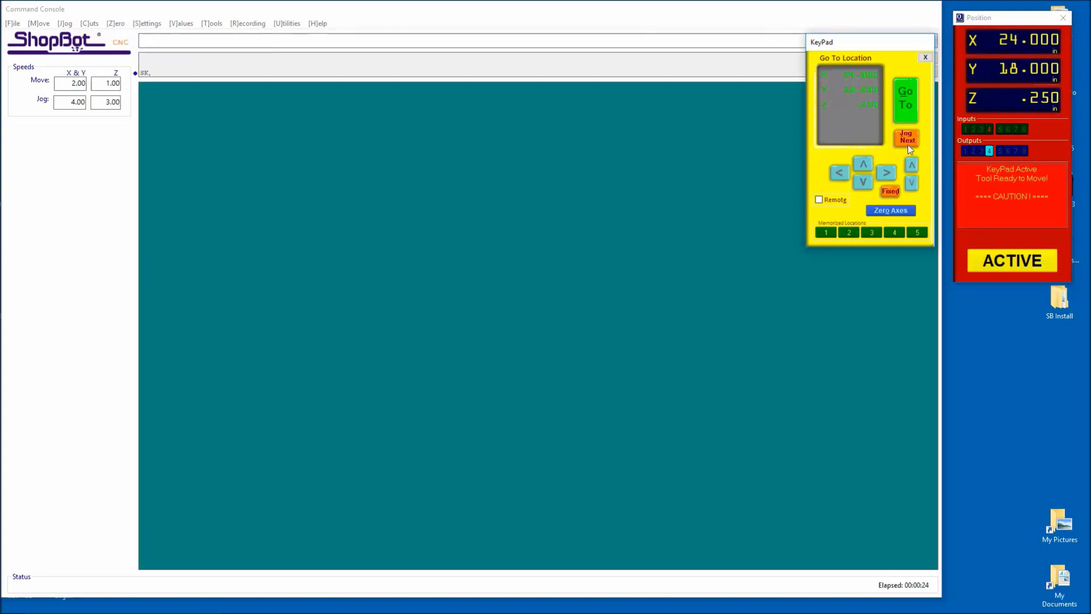
Memorize the current tool position as location 1 with the label "Desktop Ending Location".
left_click(828, 231)
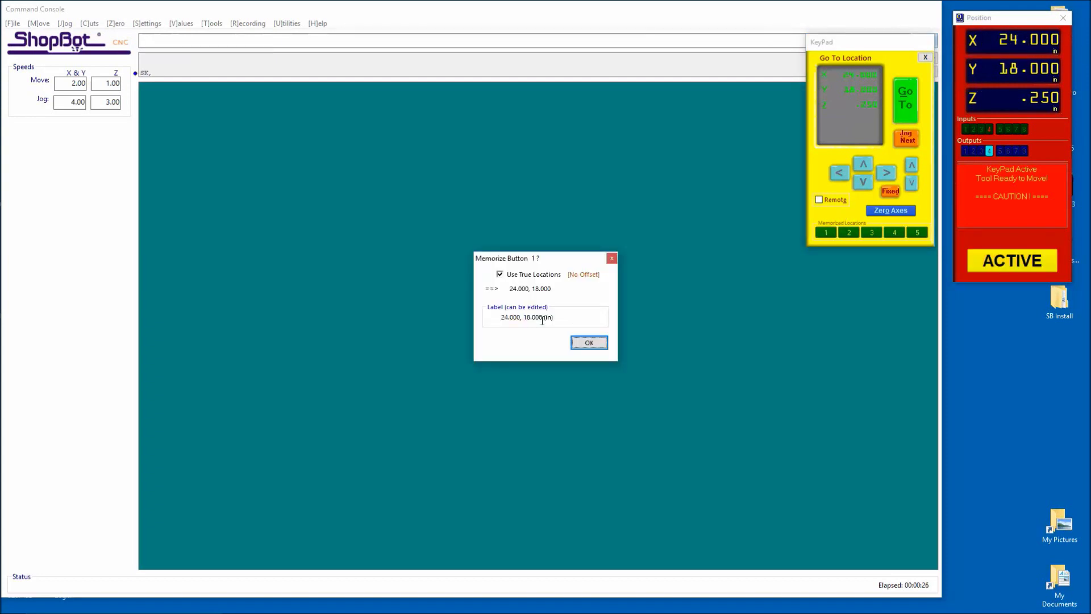
left_click_drag(555, 317, 499, 317)
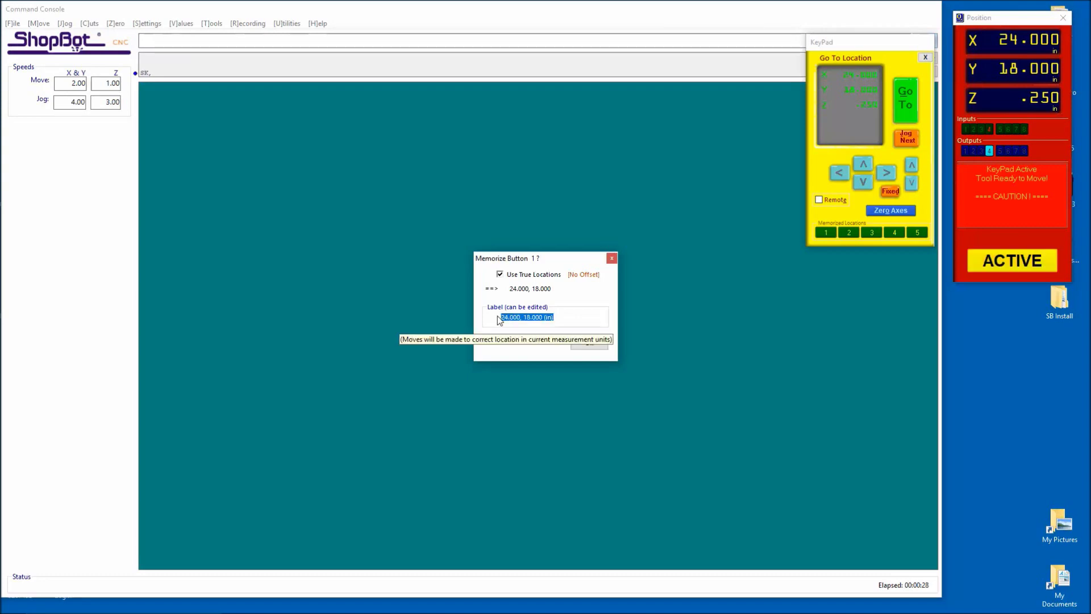
type("Desktop")
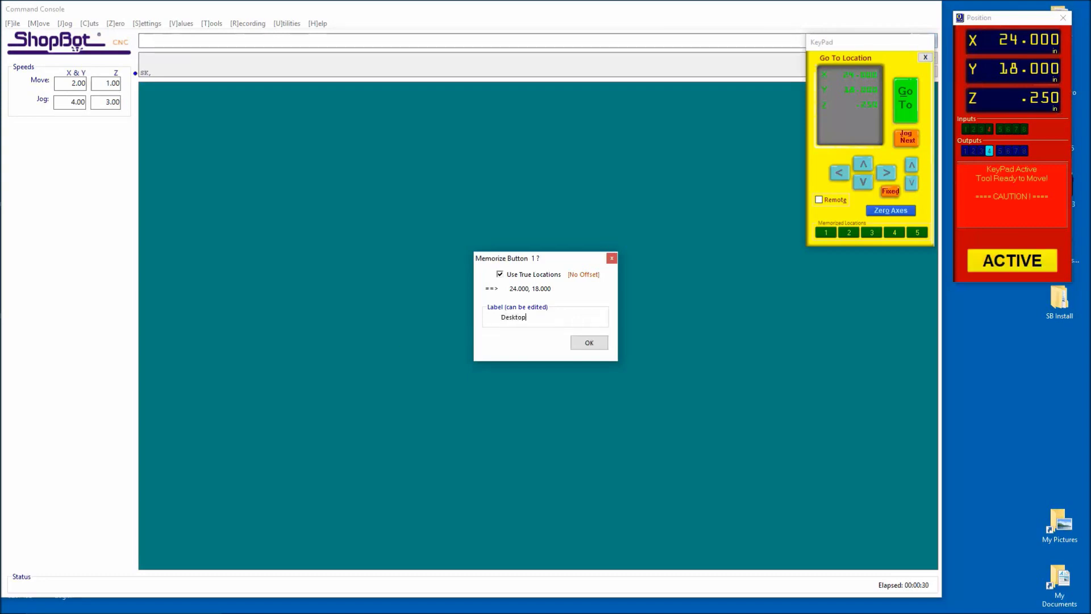
type(" Ending ")
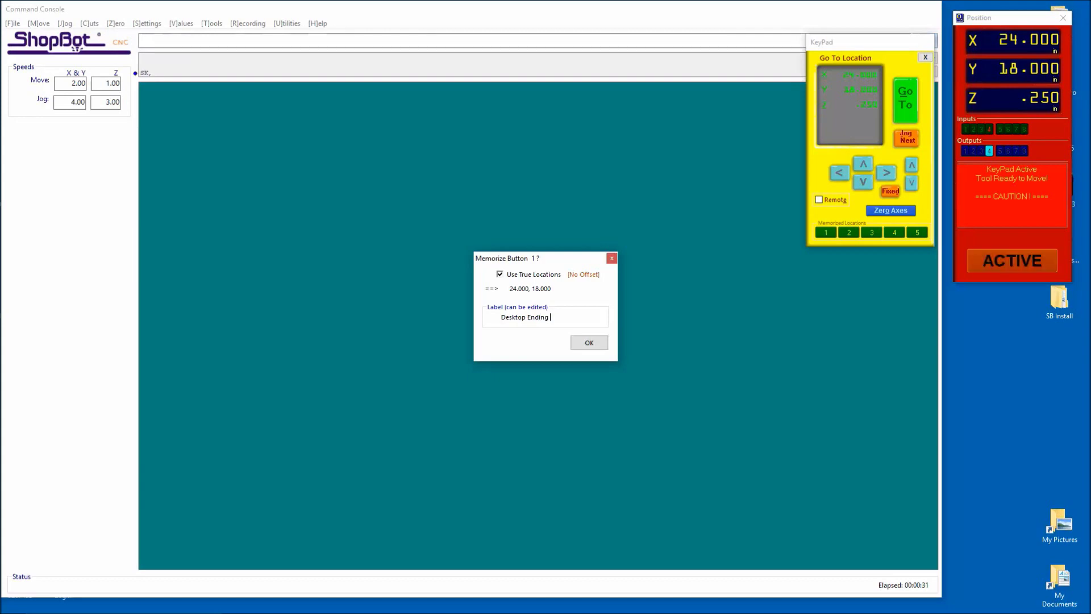
type("Location")
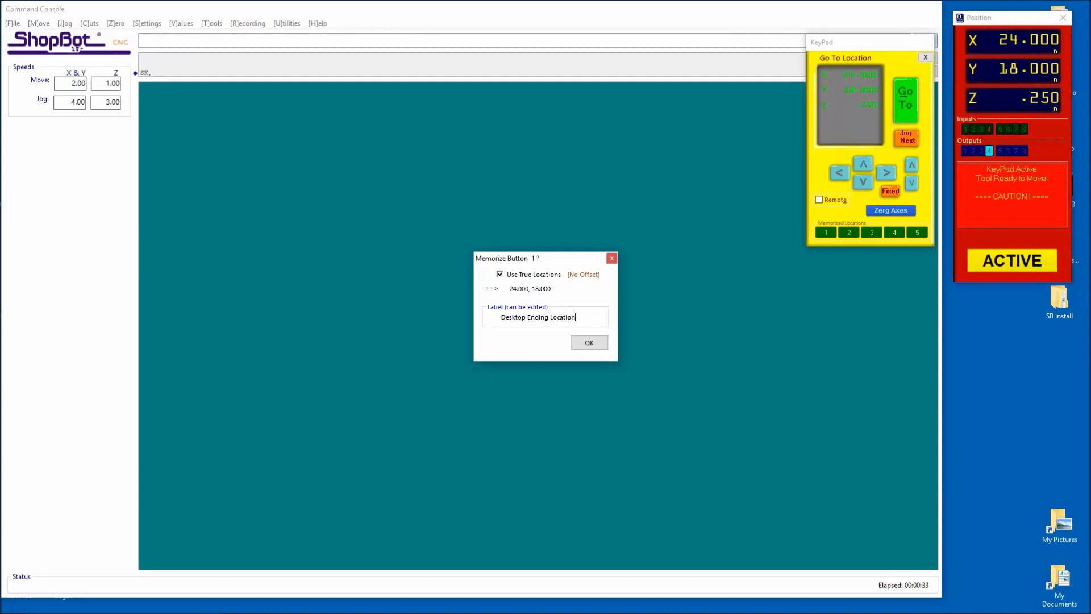
left_click(596, 342)
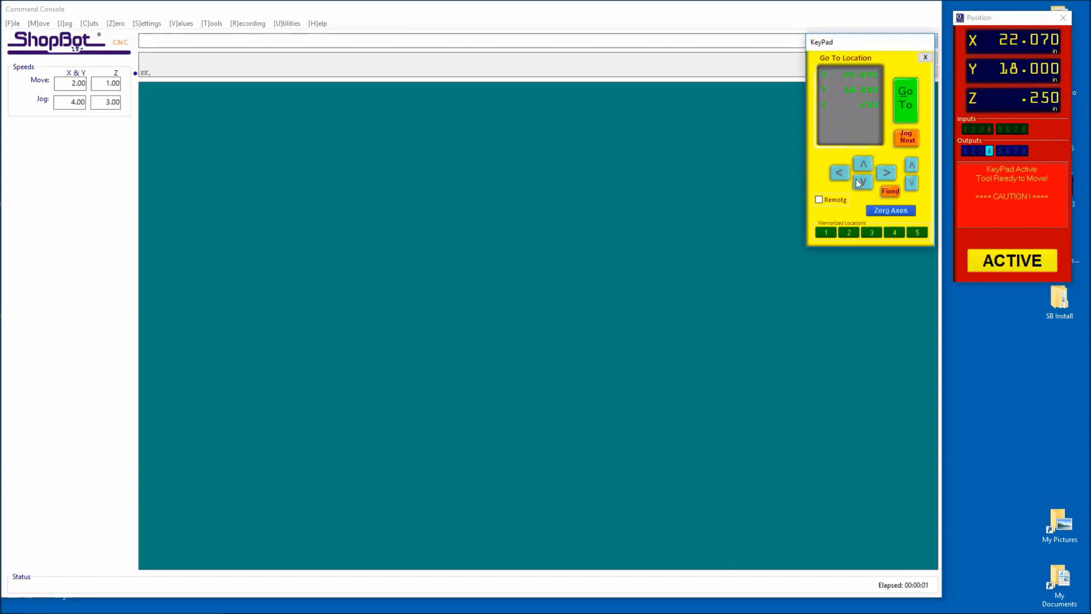
Jog the tool to about X 20.78, Y 16.14 and return it to memorized location 1, accepting the move below safe height.
key("Left")
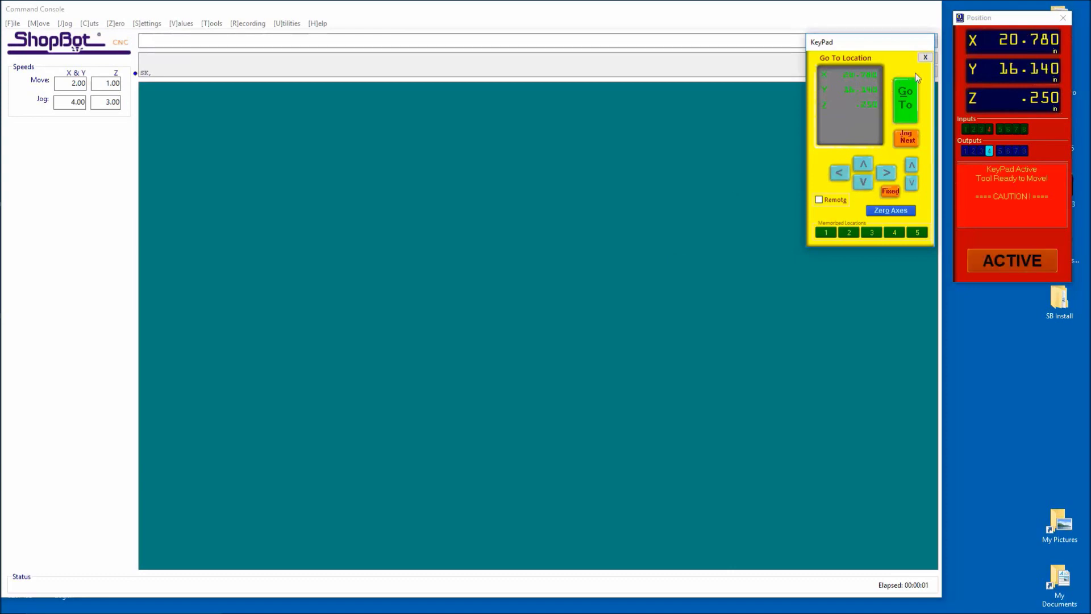
left_click(924, 58)
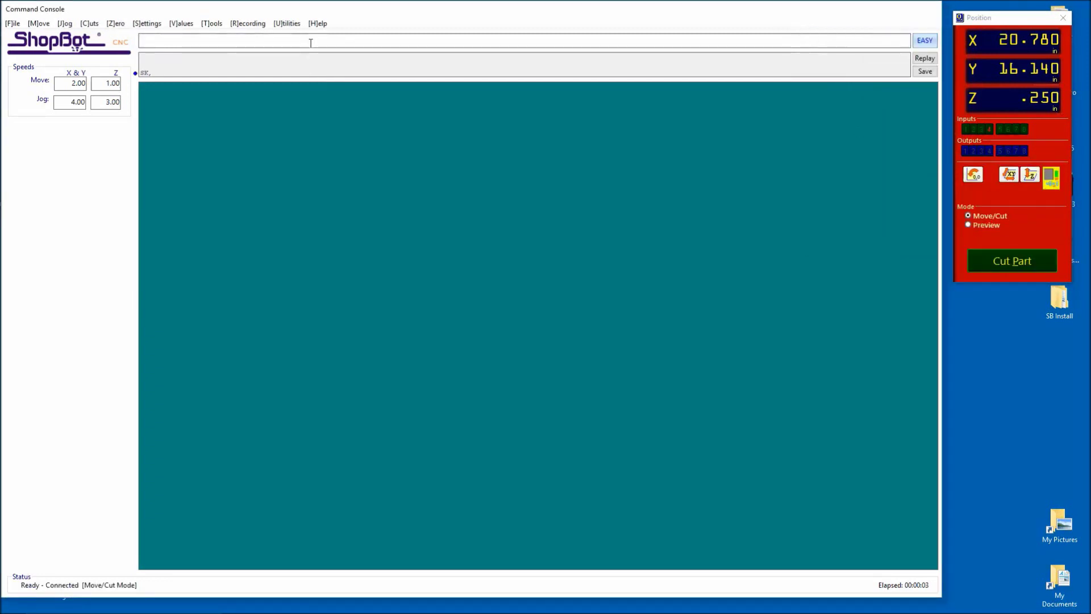
key("k")
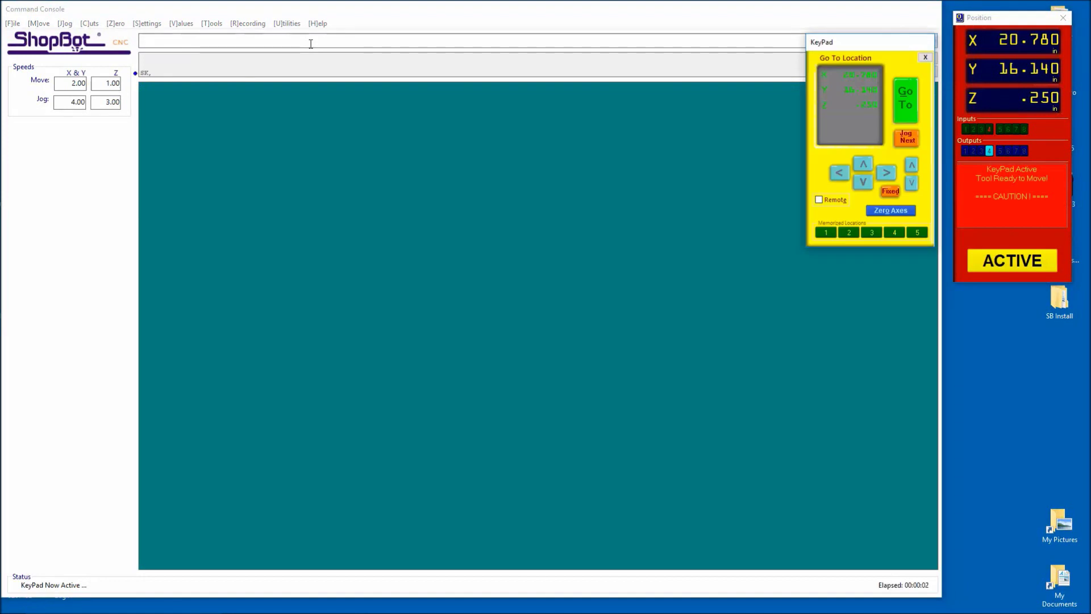
left_click(826, 232)
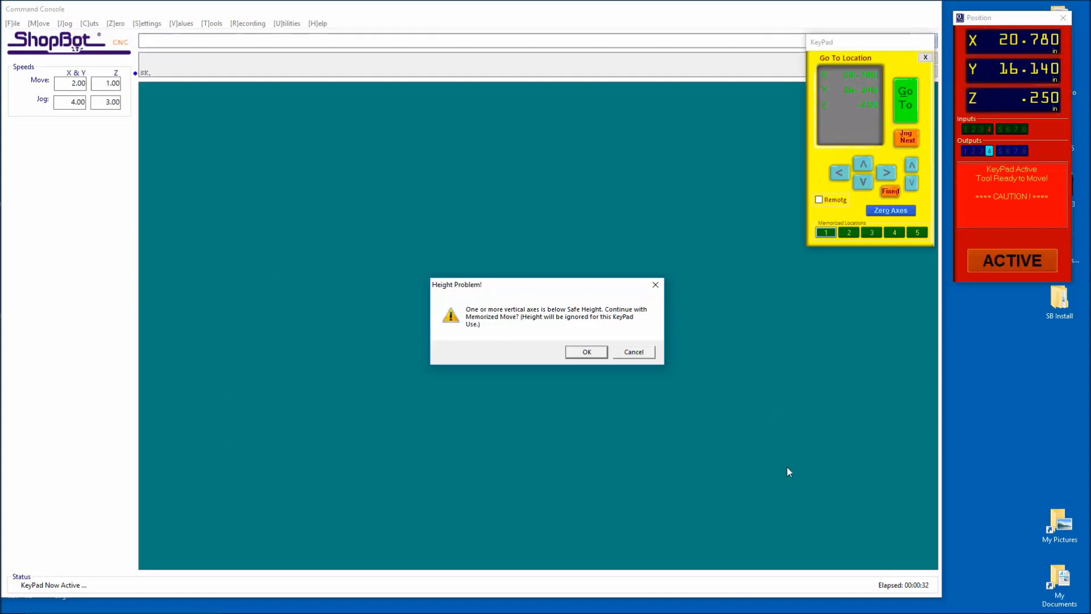
left_click(582, 354)
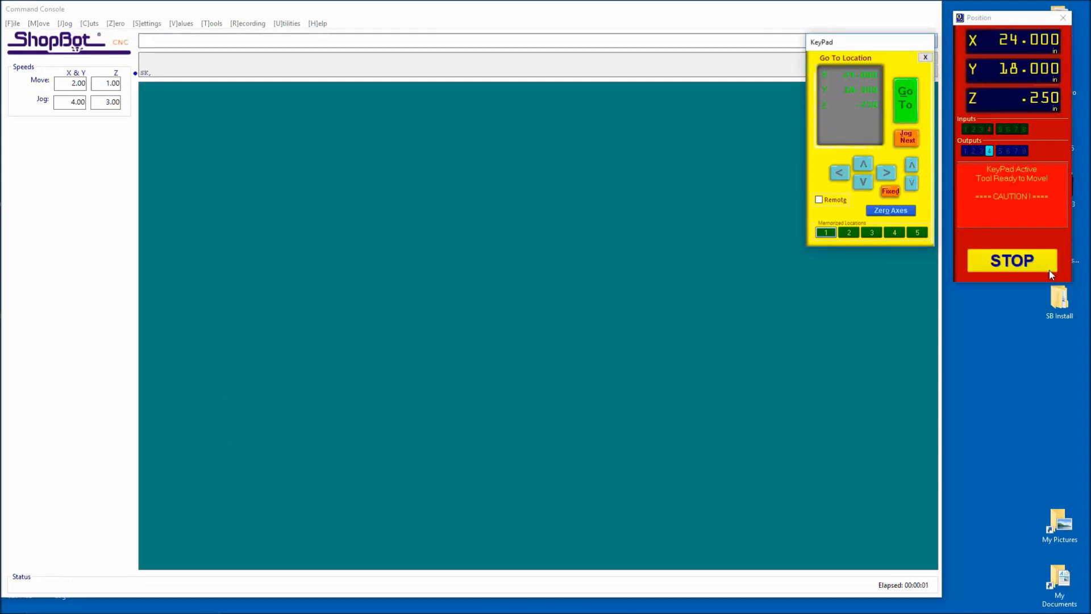
Raise the Z axis to about 1.64 inches, jog the tool away in X and Y, and return it to memorized location 1.
left_click(910, 168)
left_click_drag(909, 168, 913, 166)
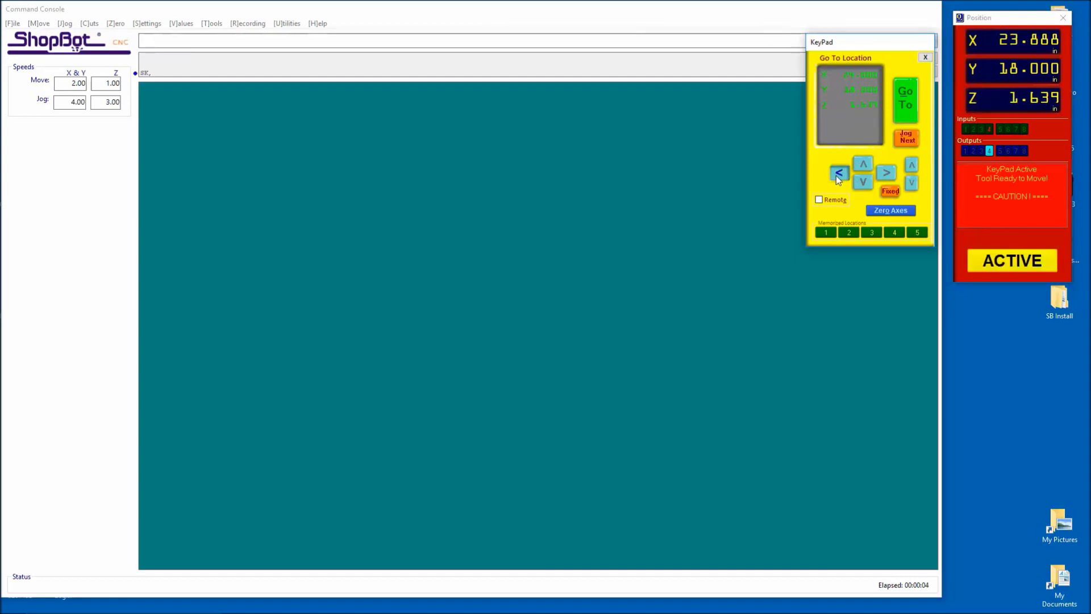
left_click(869, 182)
left_click_drag(870, 183, 870, 183)
left_click(827, 233)
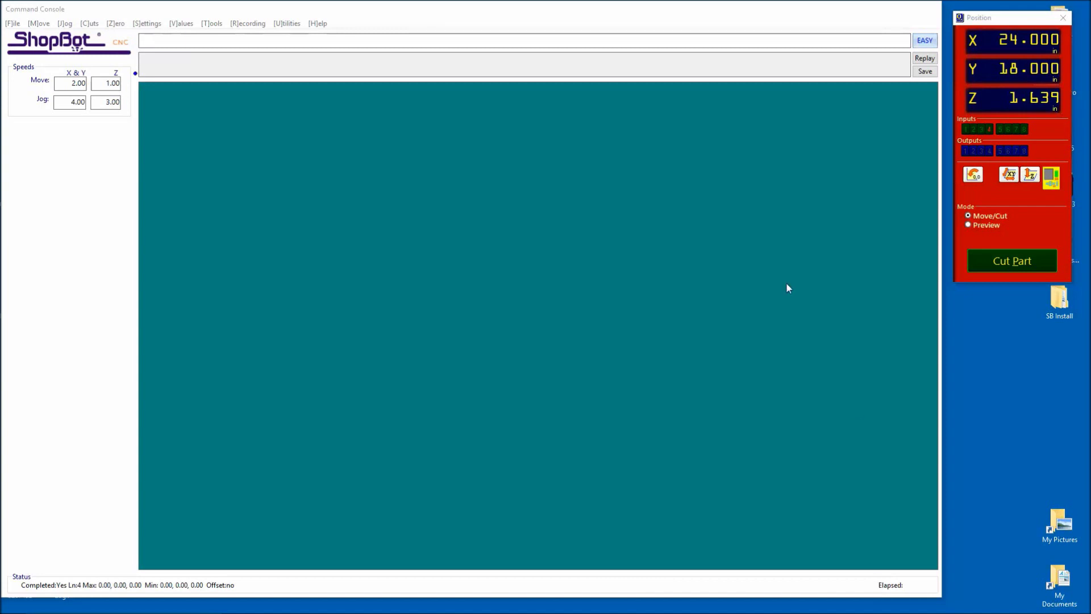
Set the Safe-Z Pull-Up to 1 in the cutter values and apply it.
left_click(179, 24)
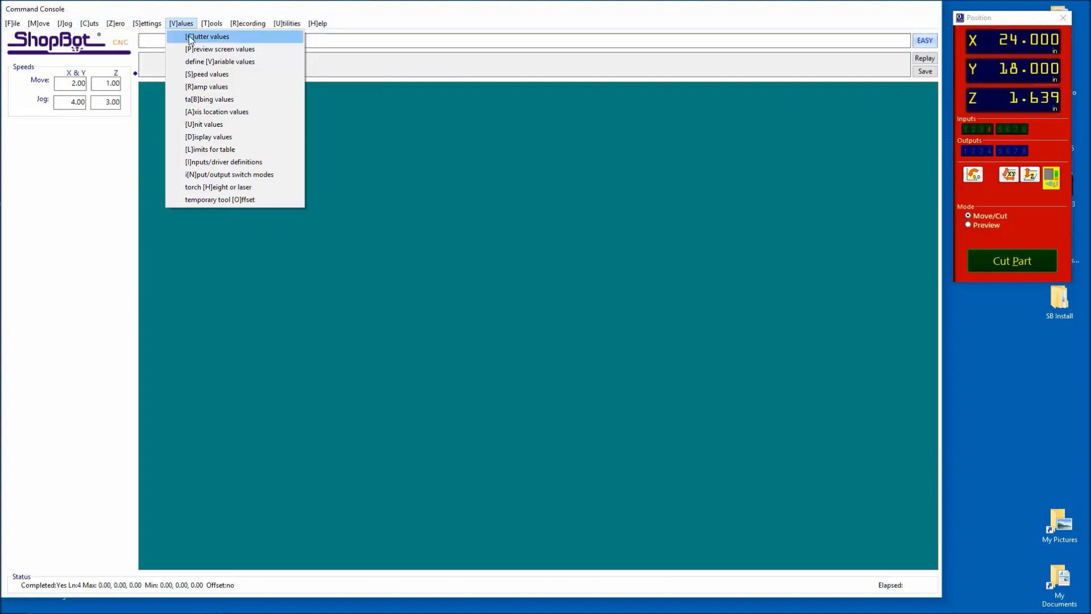
left_click(188, 36)
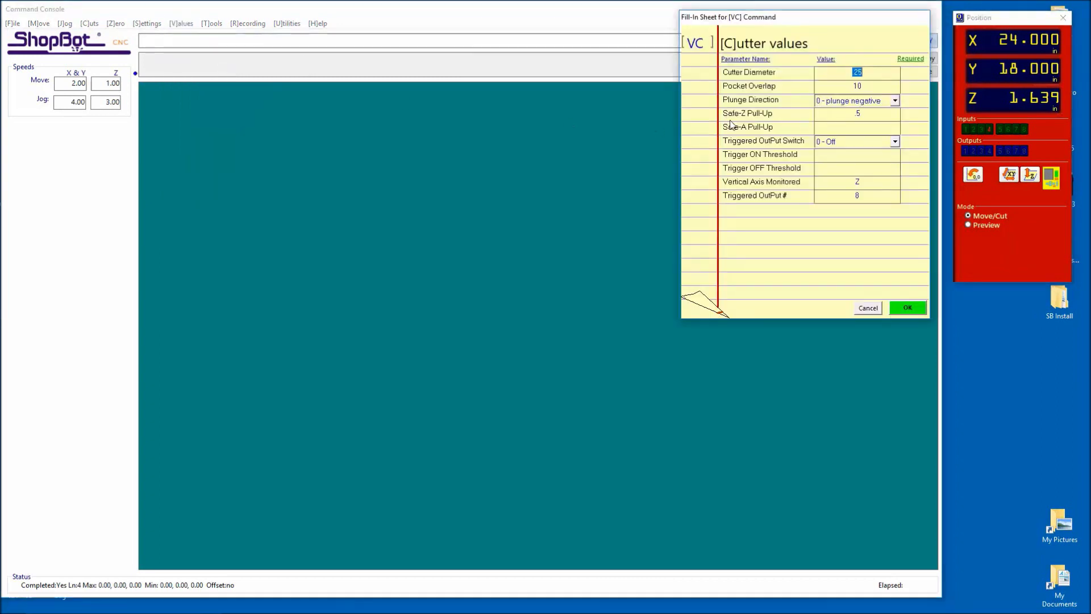
mouse_move(762, 114)
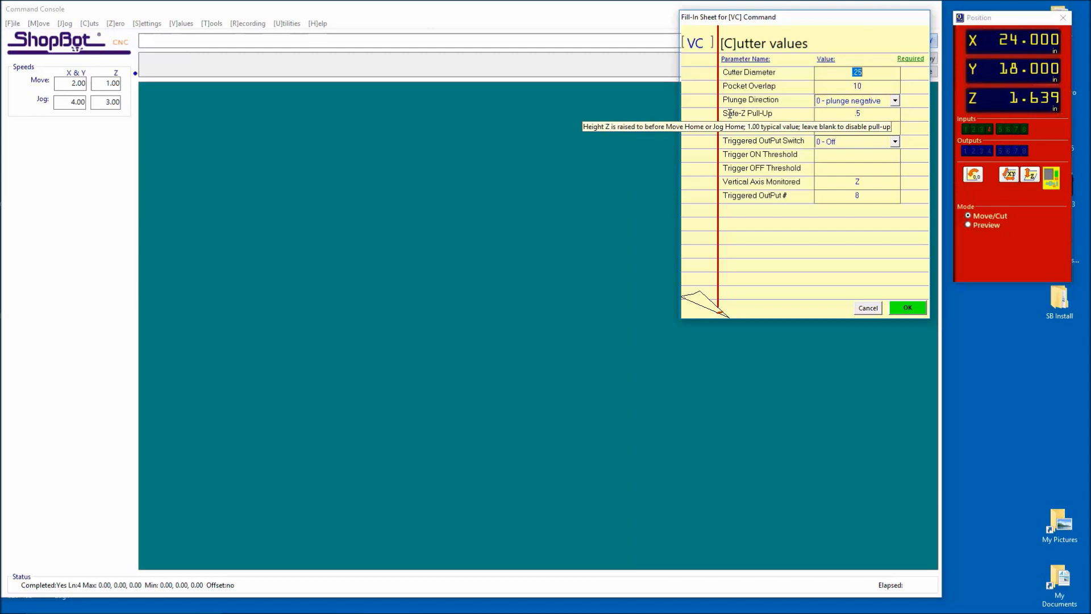
left_click(864, 105)
left_click(864, 112)
left_click(864, 112)
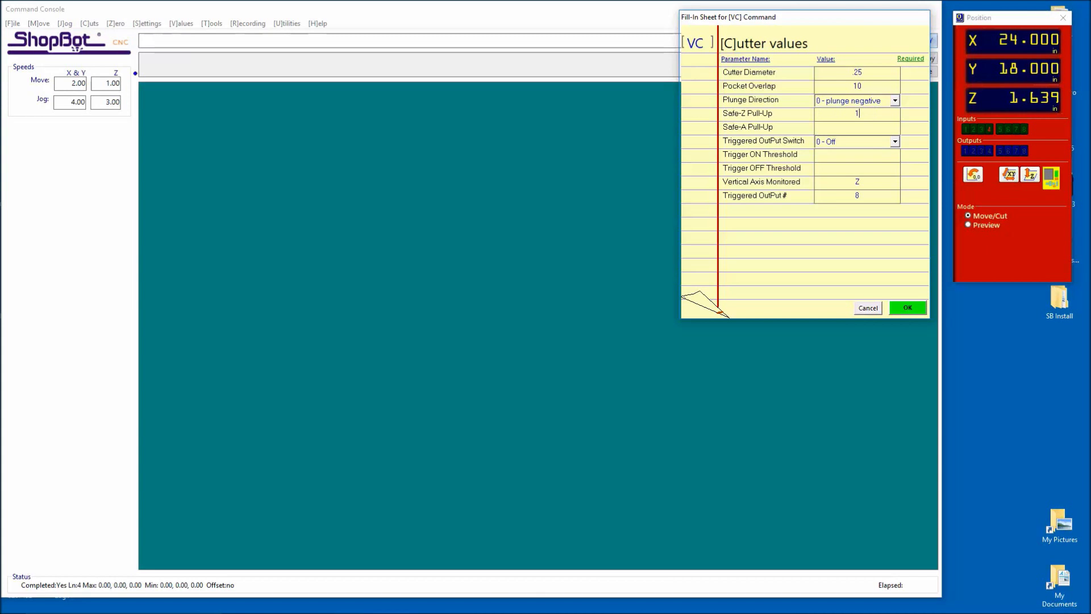
left_click(911, 308)
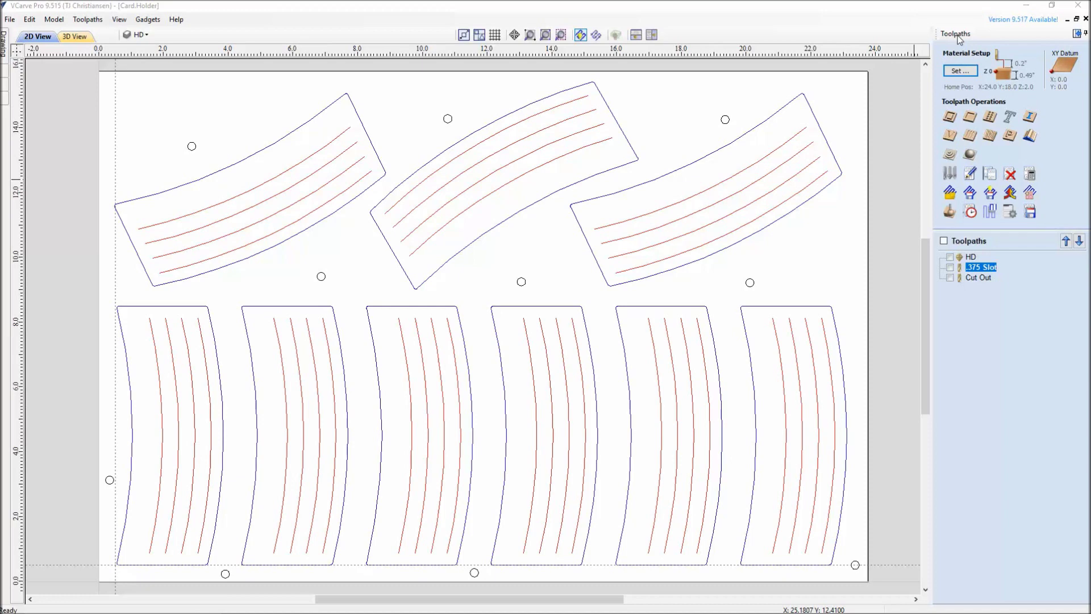
Review the rapid Z gaps in the Card.Holder job's material setup without changing them, and show the estimated machining times for all its toolpaths.
left_click(959, 71)
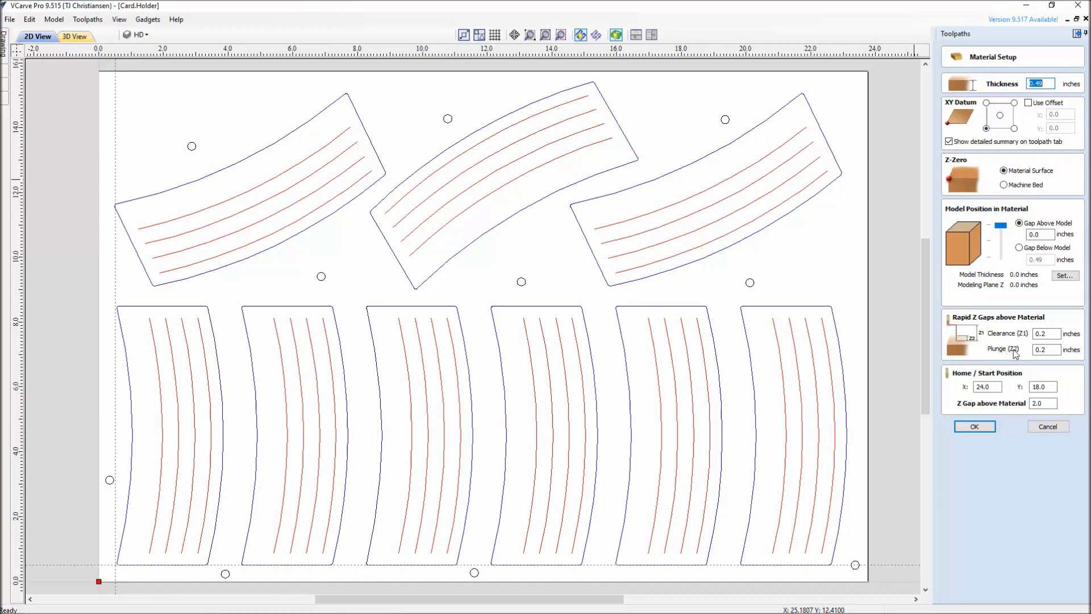
left_click(176, 19)
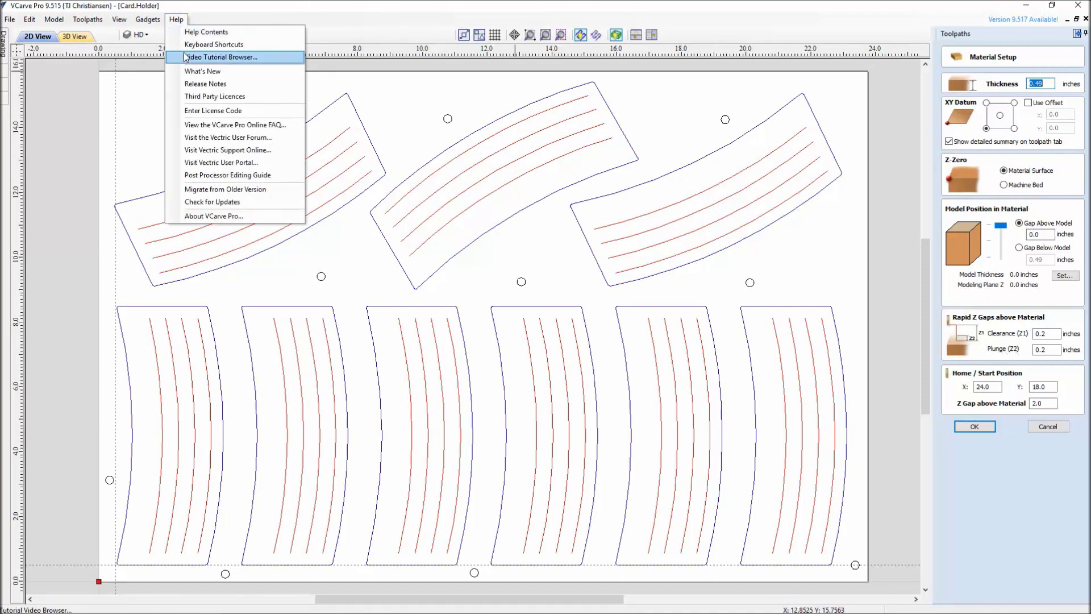
left_click(202, 20)
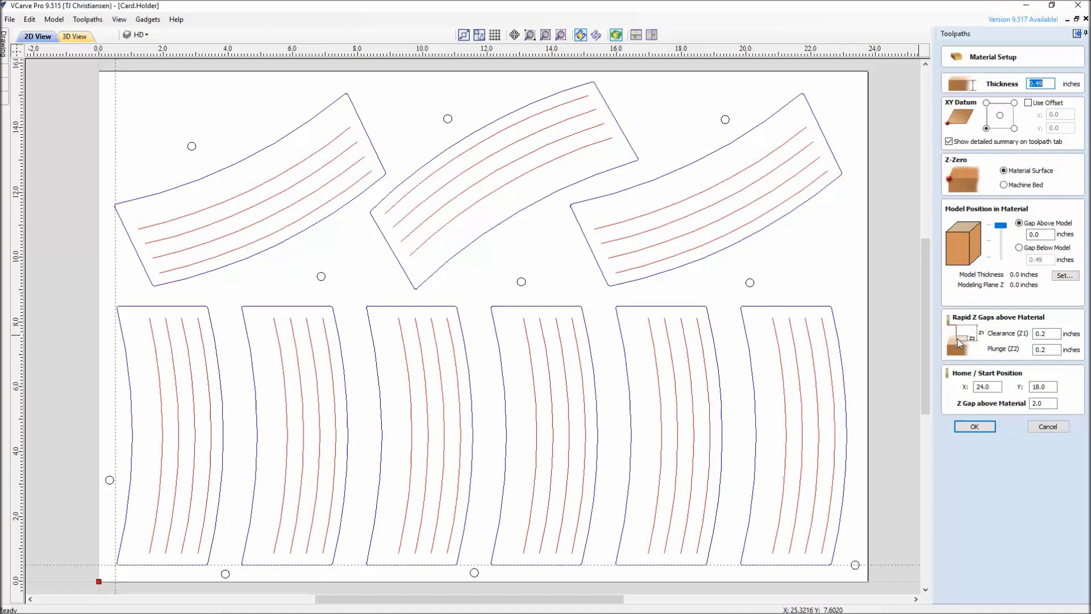
double_click(1037, 334)
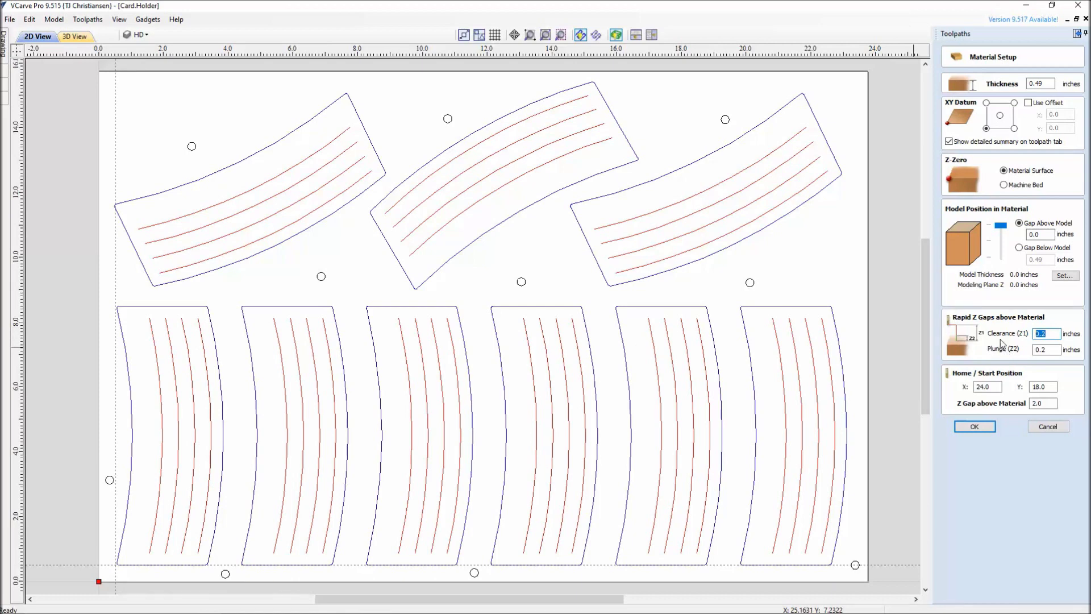
left_click(1044, 427)
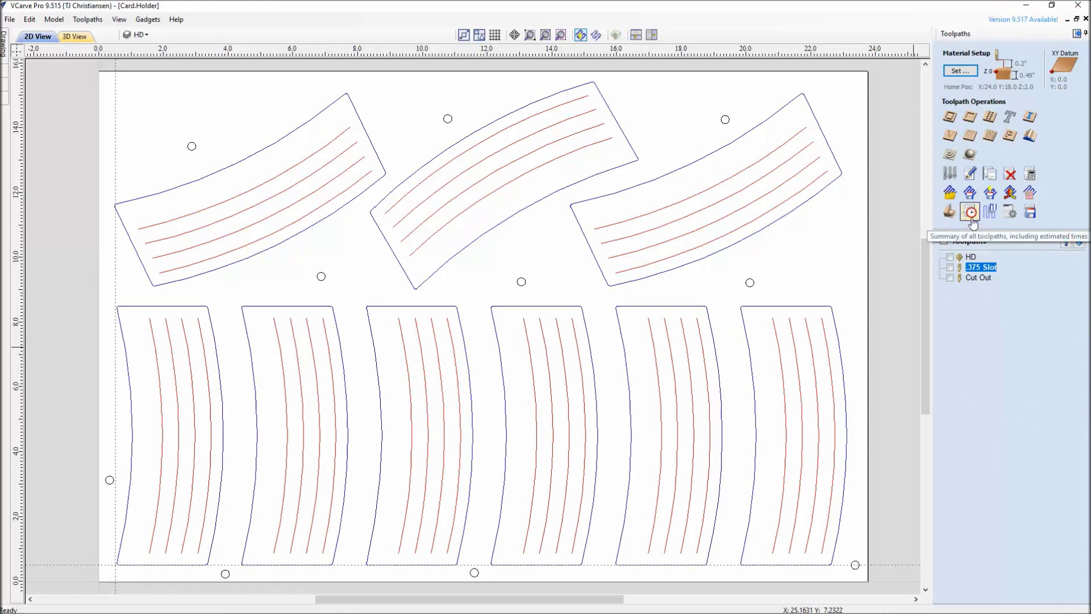
left_click(971, 216)
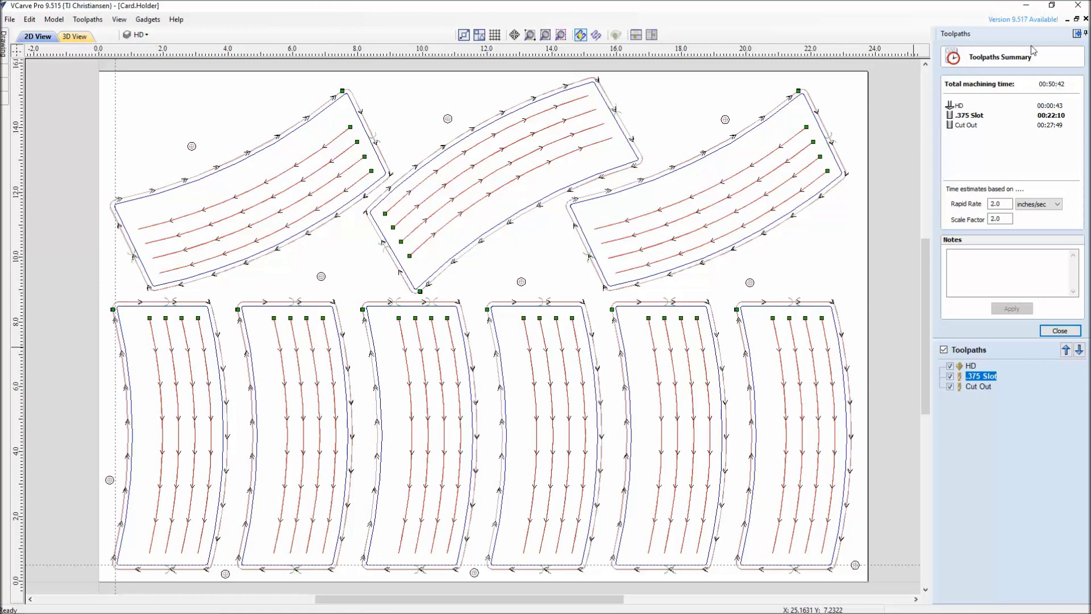
Switch to the Card.Holder.High job and review its Clearance (Z1) and Plunge (Z2) gaps in the material setup without changing them.
mouse_move(362, 599)
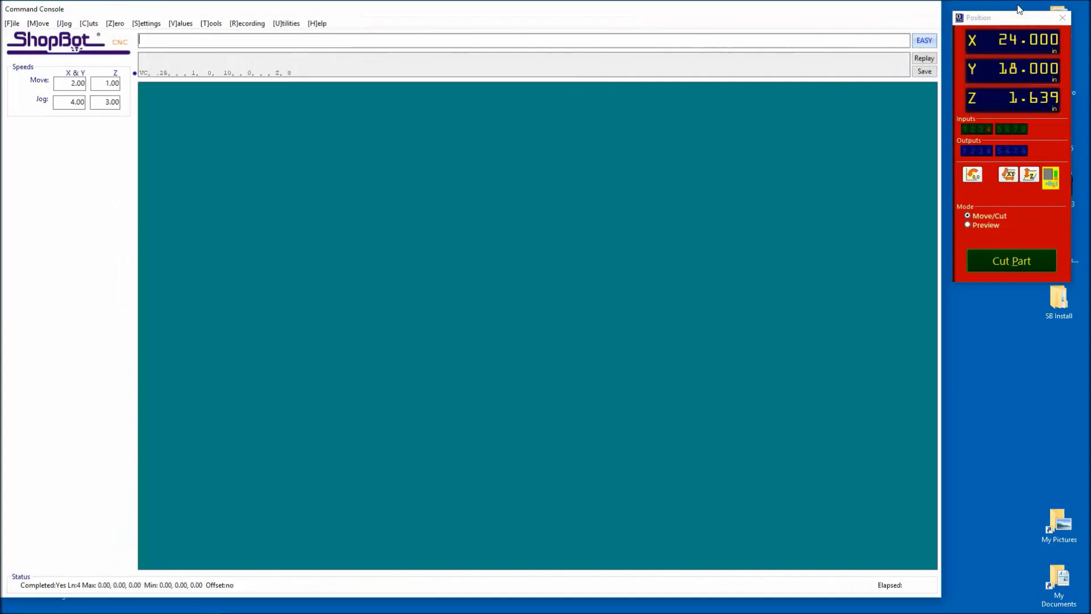
left_click(1018, 9)
mouse_move(347, 603)
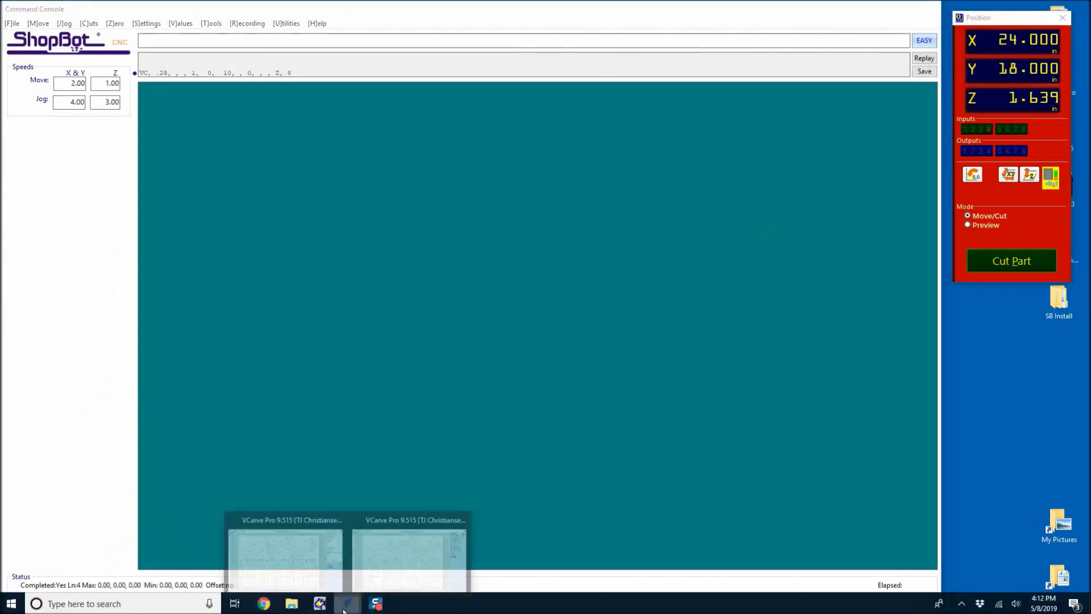
left_click(311, 569)
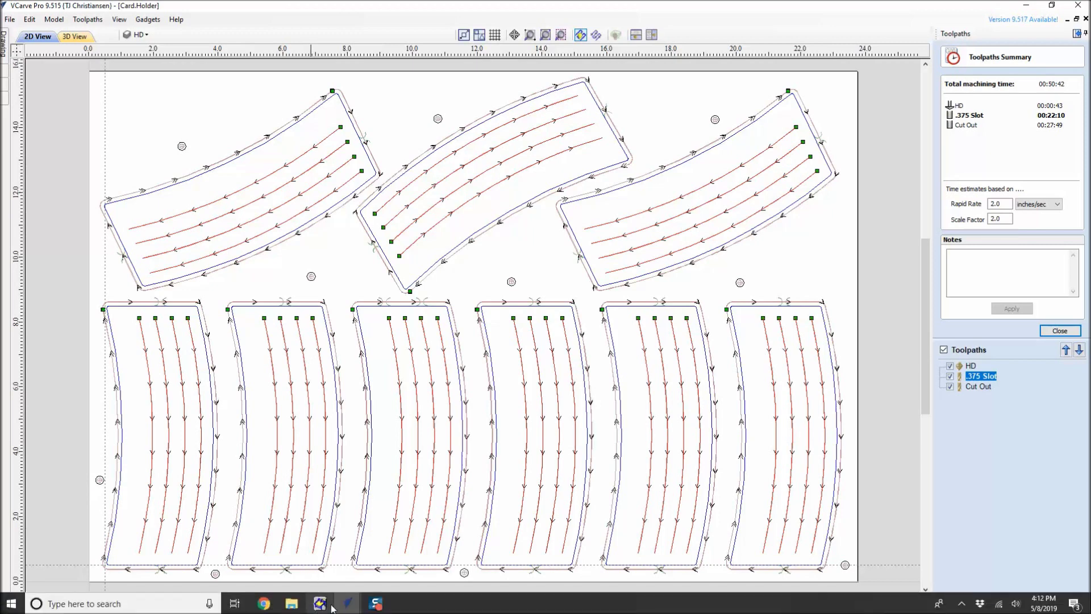
mouse_move(345, 605)
left_click(390, 570)
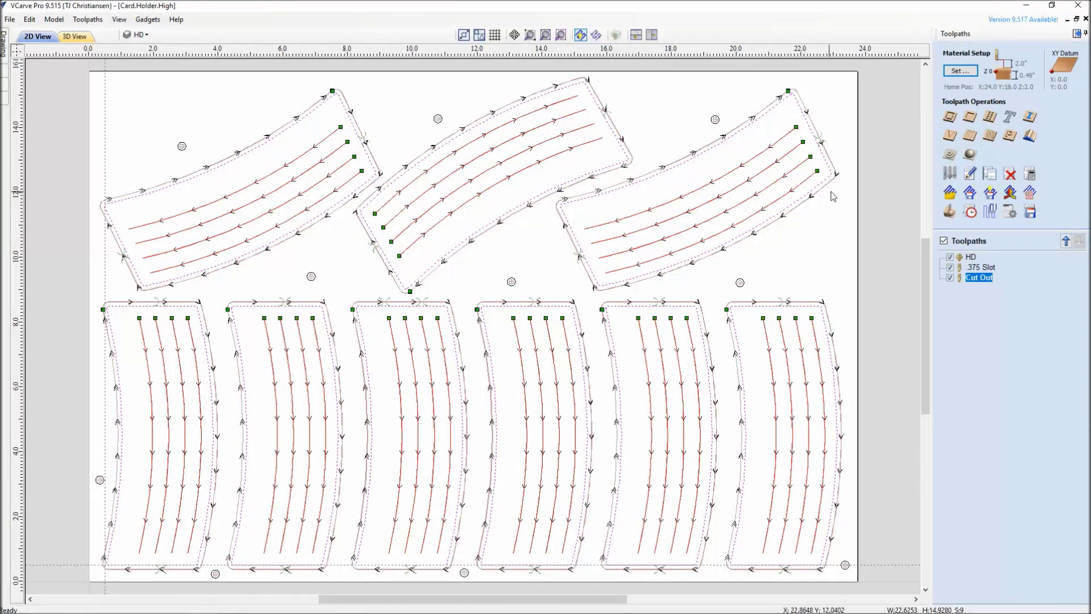
left_click(956, 71)
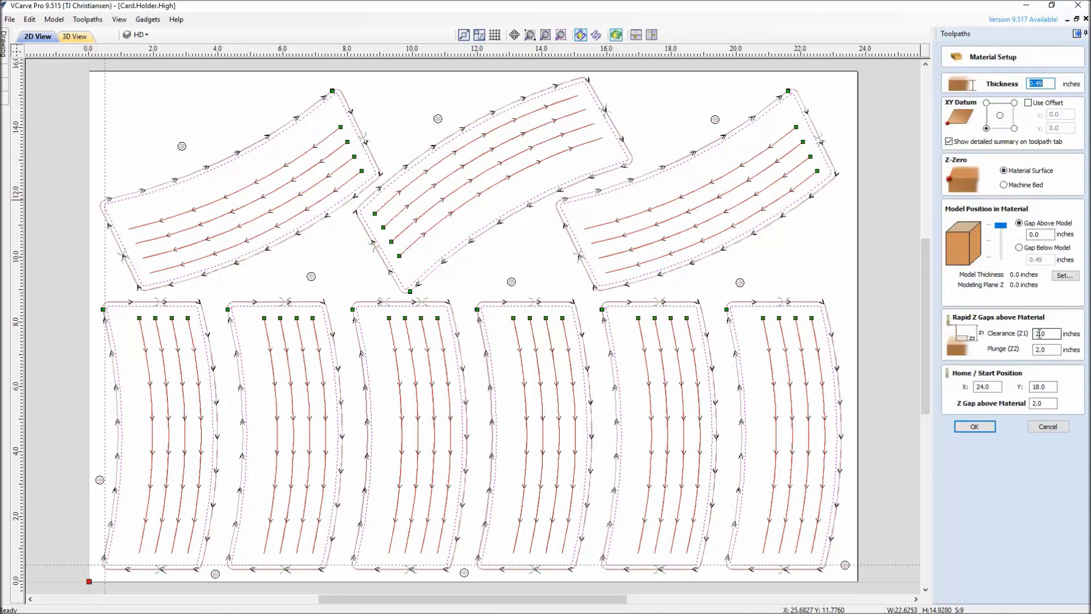
left_click(1044, 430)
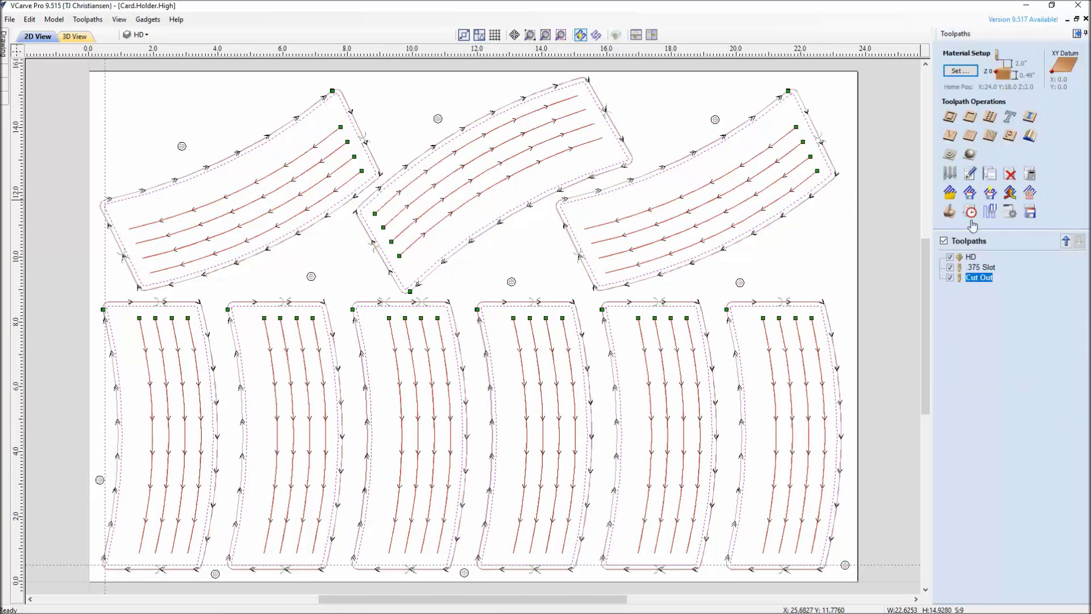
Check the estimated machining times for all Card.Holder.High toolpaths, and reopen the material setup to examine the Clearance (Z1) value.
left_click(972, 221)
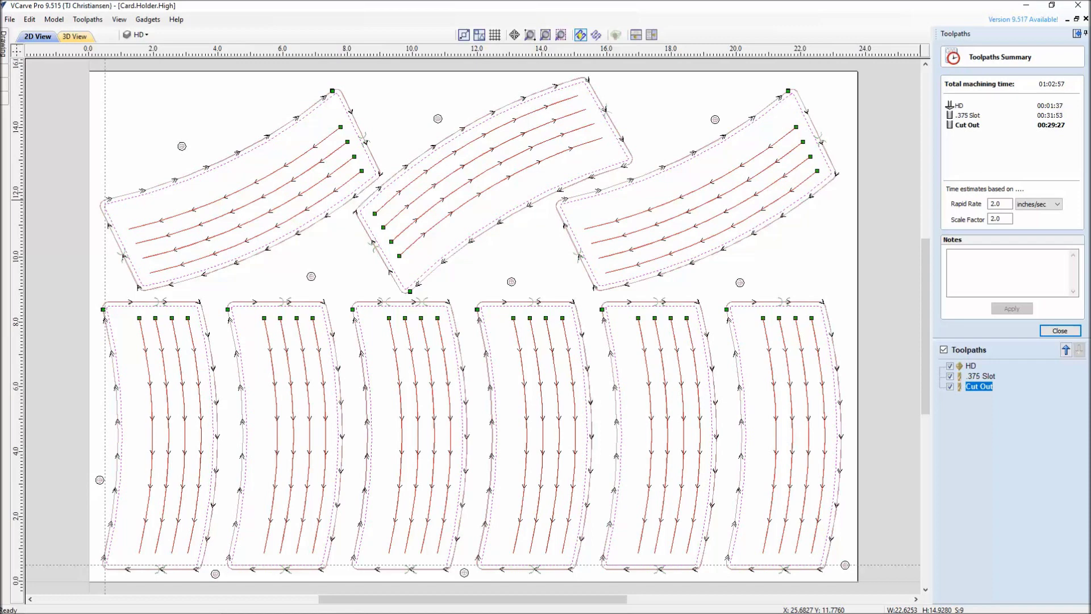
left_click(1066, 329)
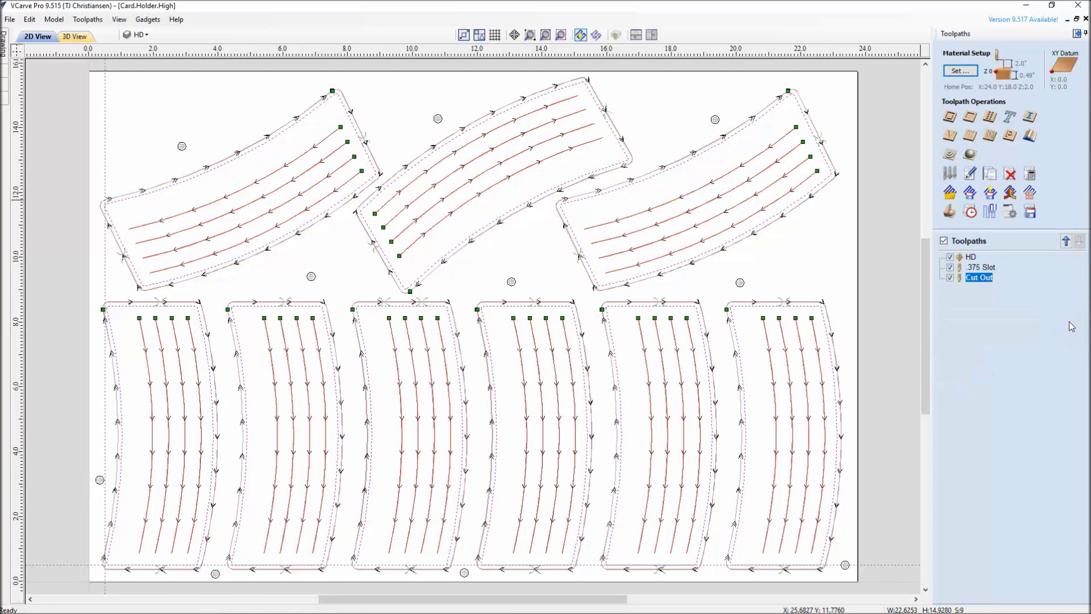
left_click(968, 73)
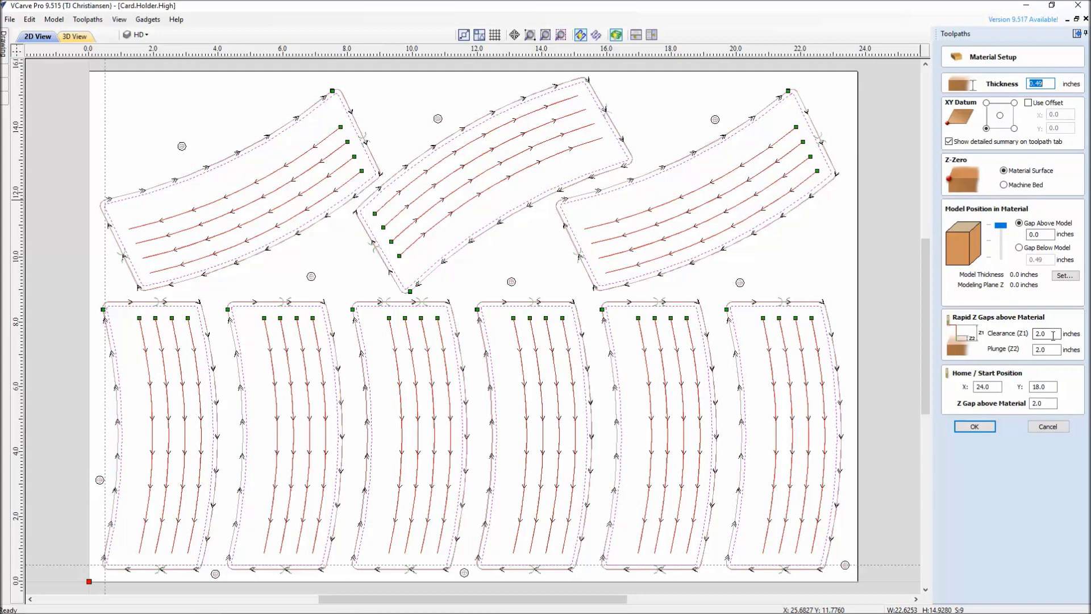
left_click_drag(1048, 334, 1032, 334)
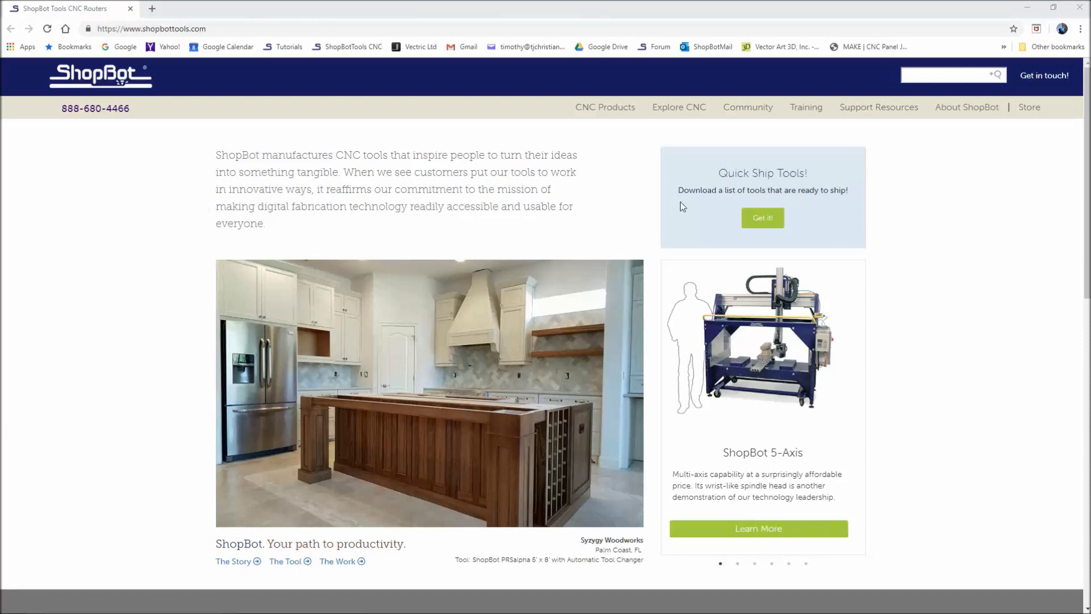
Switch to the ShopBot website in the browser and open the Tutorials & Videos library from its training section.
left_click(804, 111)
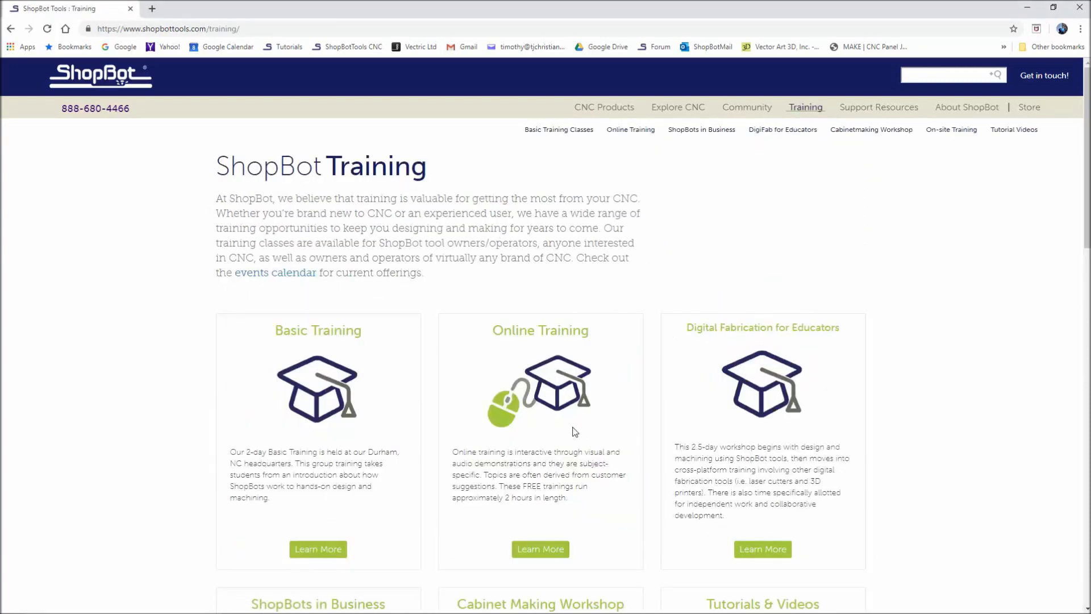
scroll(575, 431, "down", 5)
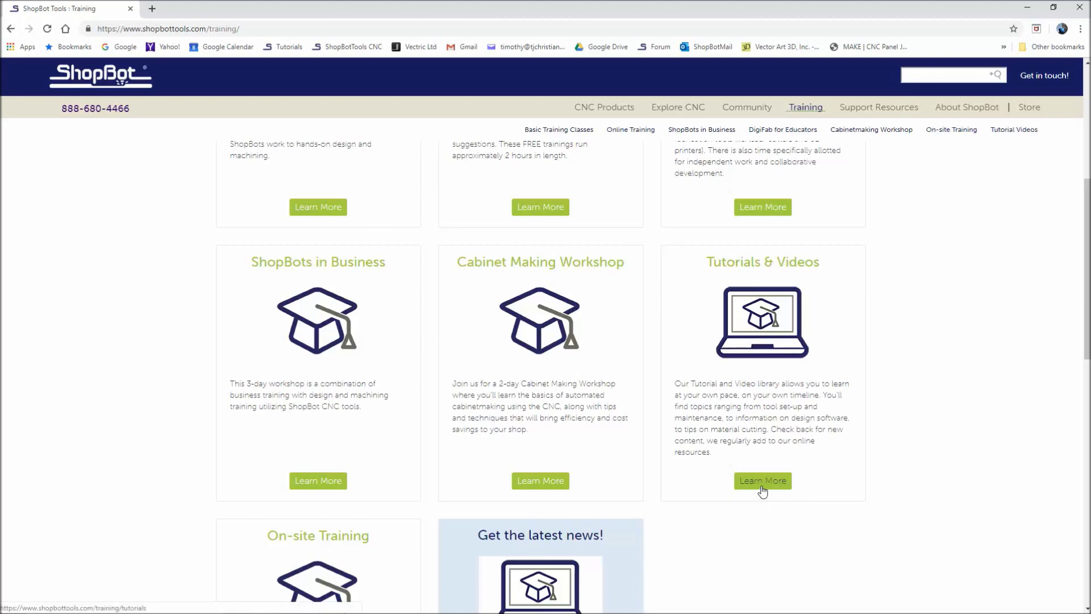
left_click(761, 487)
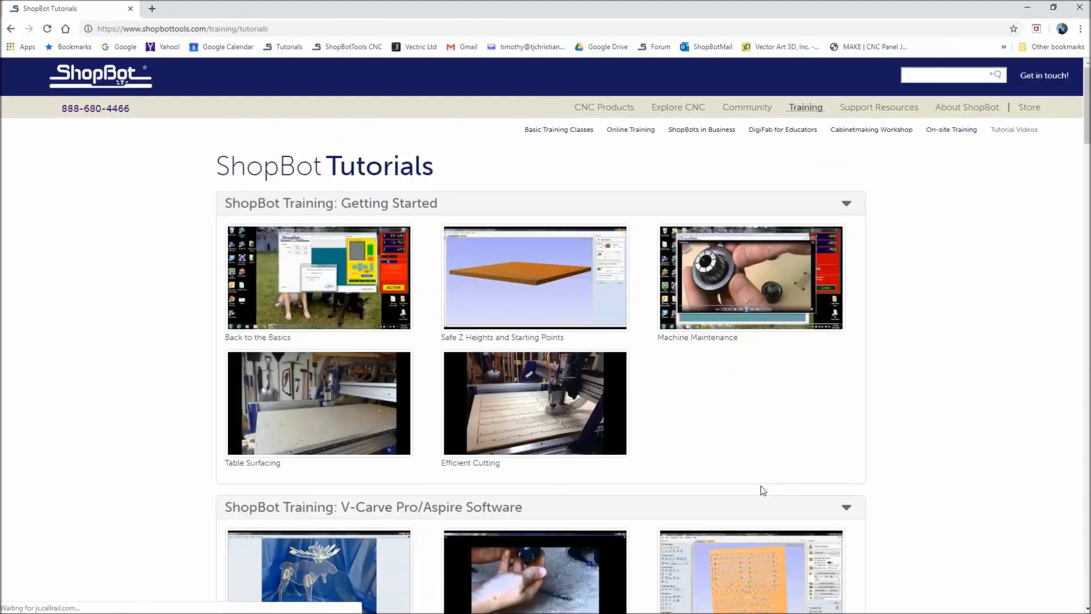